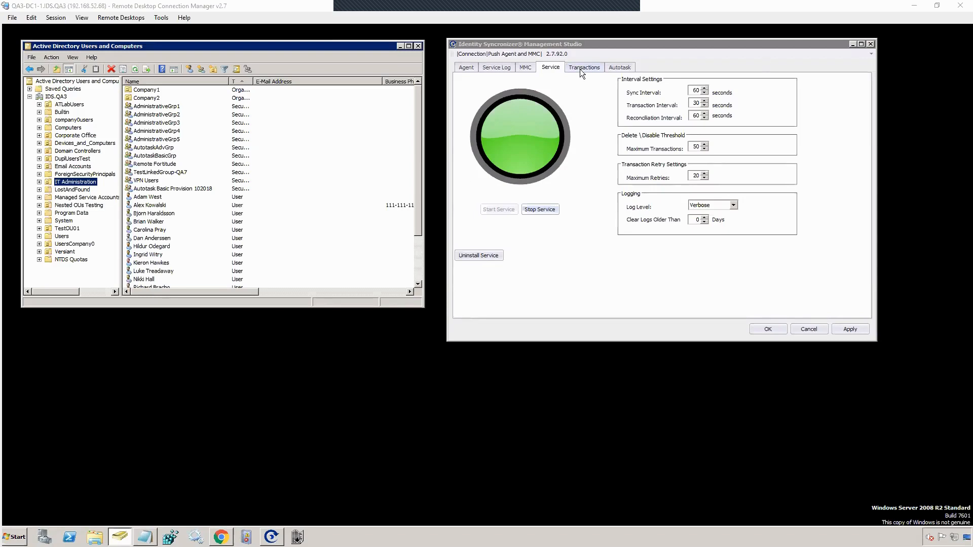
Review the Autotask connection settings and the existing API configuration entry, leaving it unchanged.
left_click(621, 68)
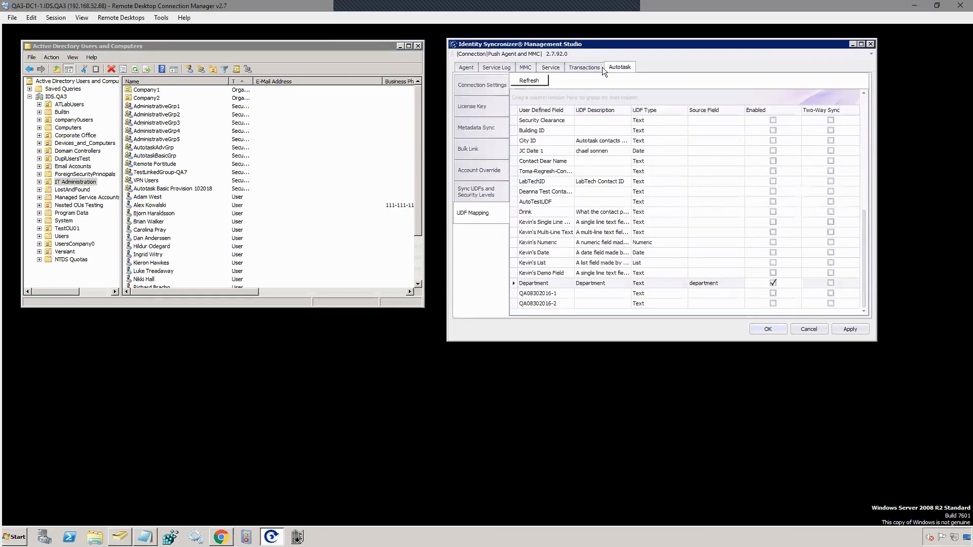
left_click(478, 85)
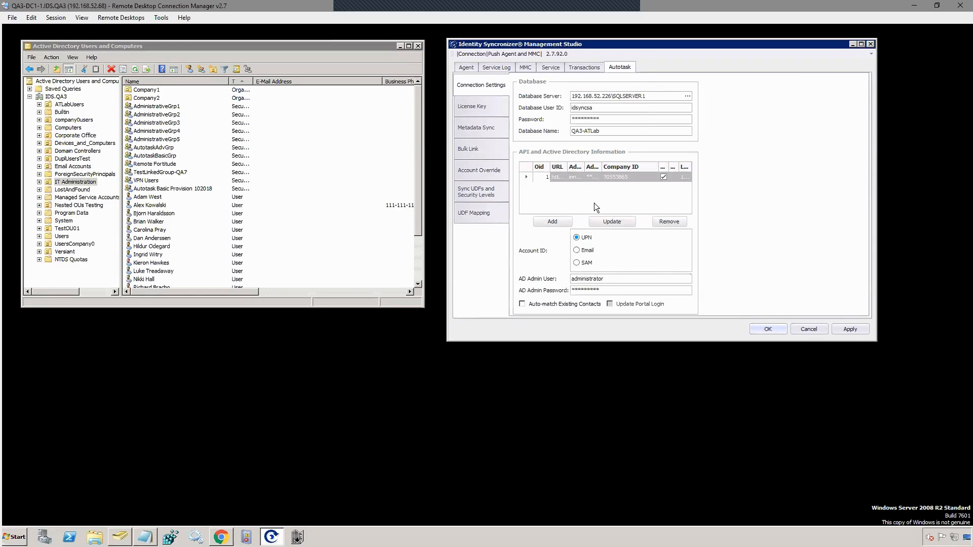
left_click(612, 222)
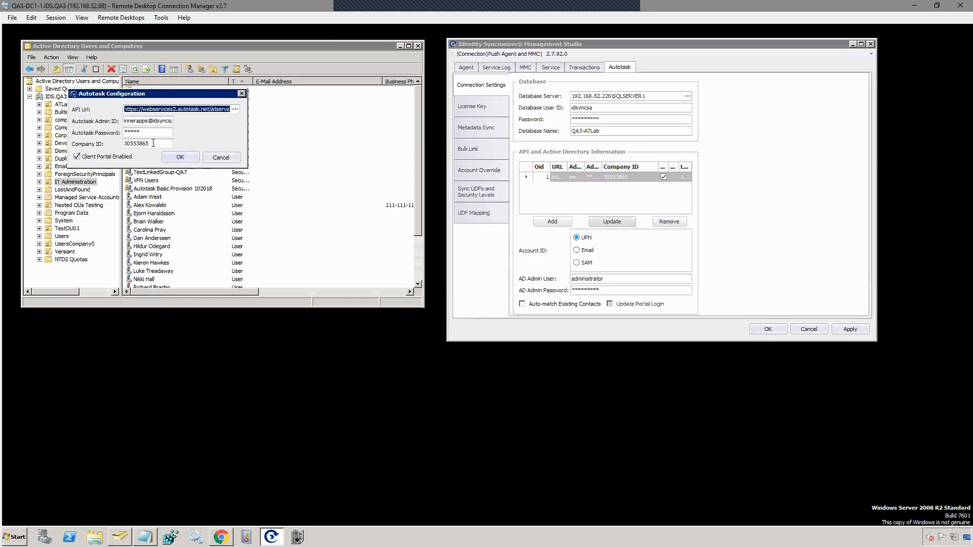
left_click(213, 160)
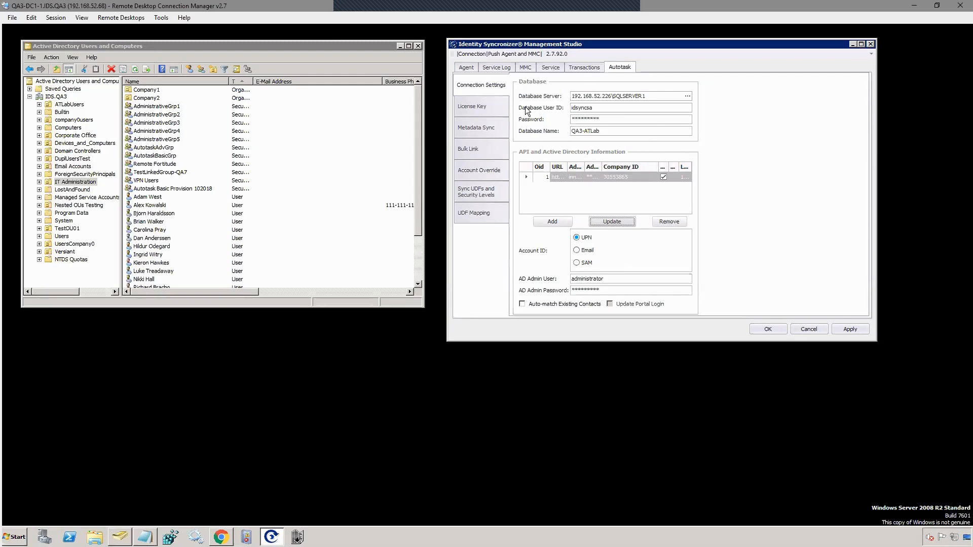
Enable metadata sync for First Name, Last Name, Display Name and Telephone, and apply the settings.
left_click(474, 130)
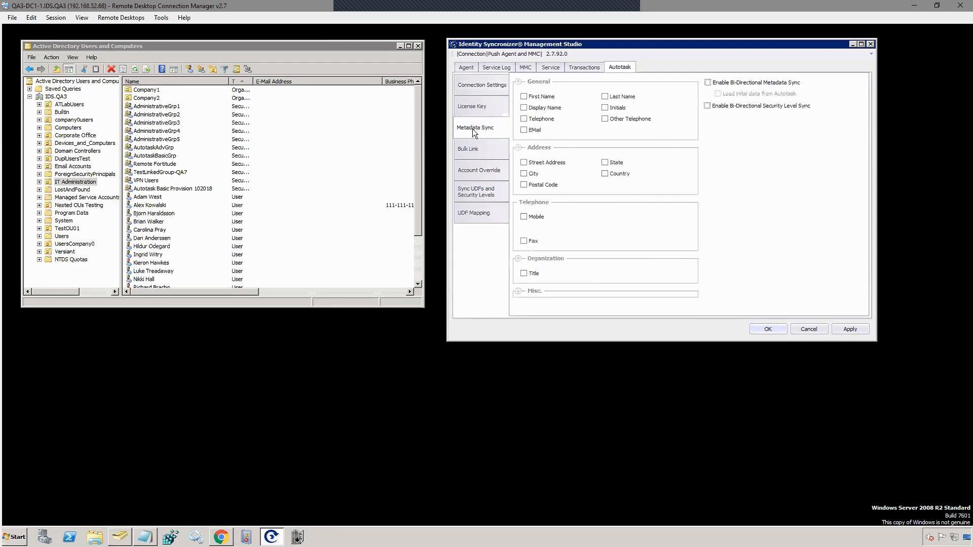
left_click(527, 97)
left_click(611, 97)
left_click(524, 107)
left_click(524, 119)
left_click(850, 328)
Examine the UDF mapping list and the Active Directory source fields available for Security Clearance without choosing one.
left_click(473, 212)
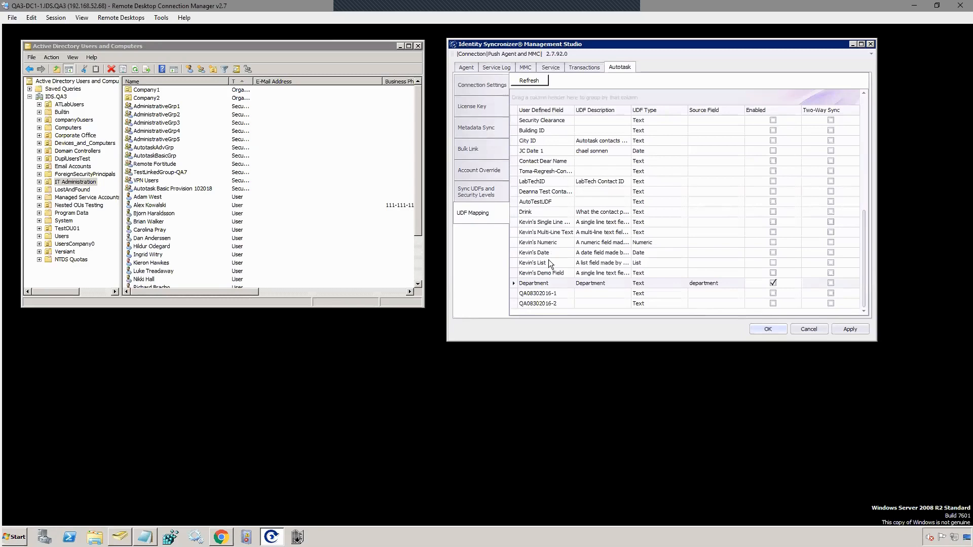
left_click(742, 122)
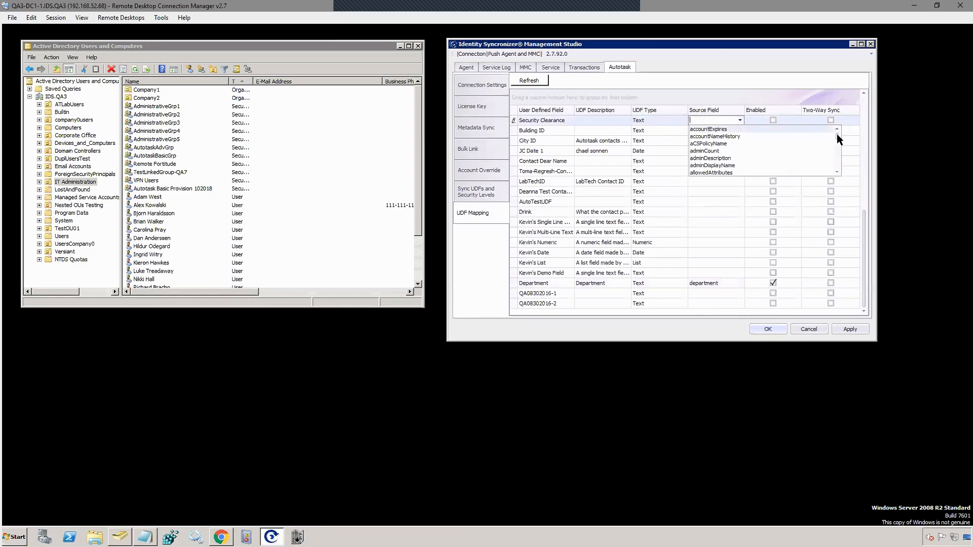
left_click_drag(837, 136, 837, 163)
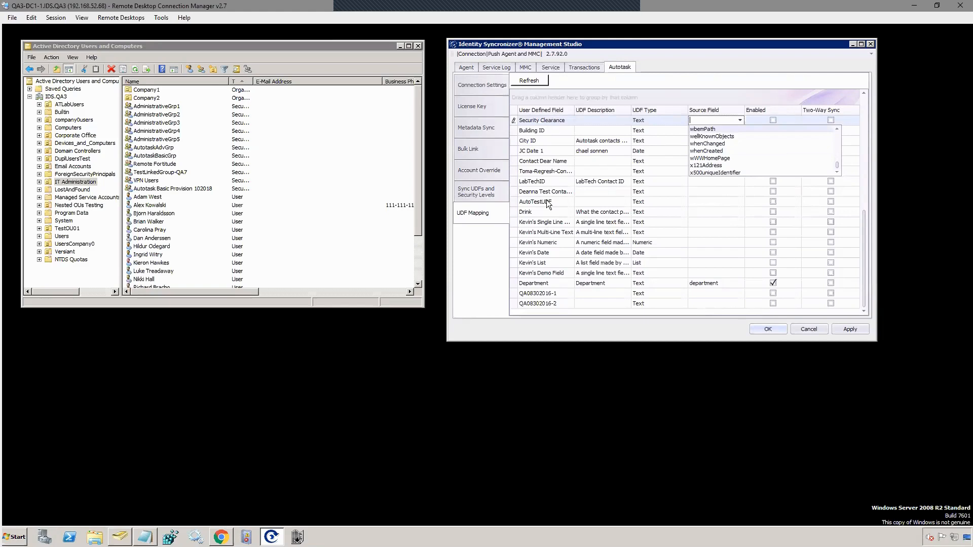
scroll(712, 150, "up", 6)
scroll(701, 152, "up", 1)
left_click(701, 83)
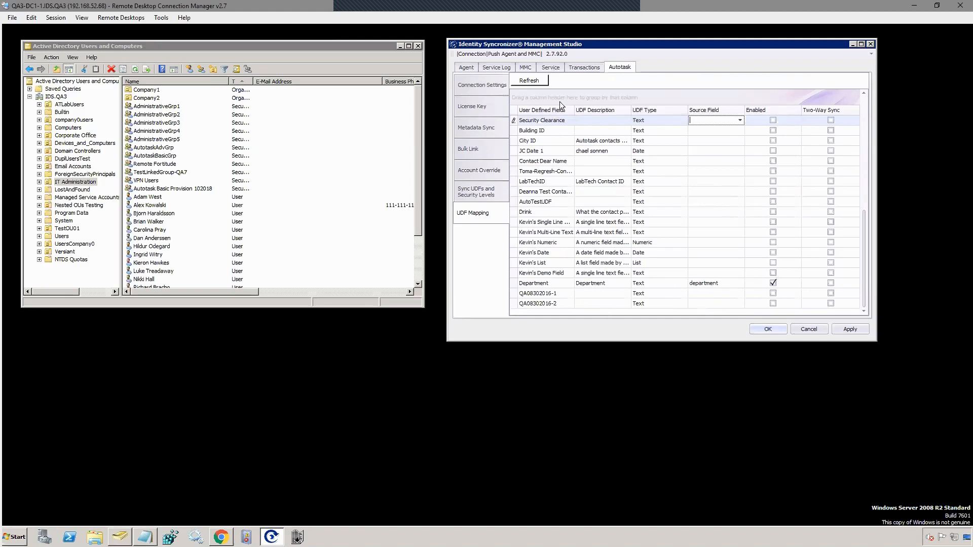
Expand the IDS domain for bulk linking, entering the administrator user name and the domain password.
left_click(498, 143)
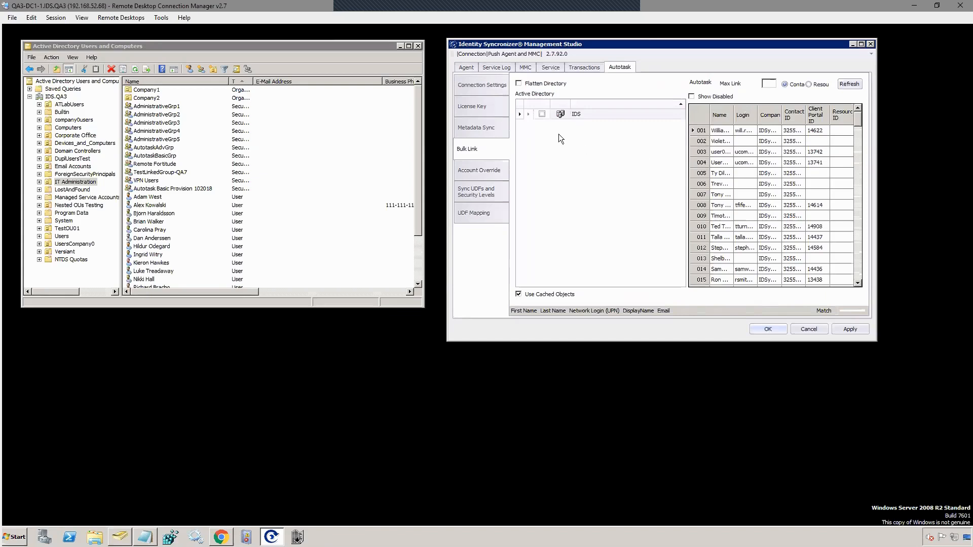
left_click(528, 114)
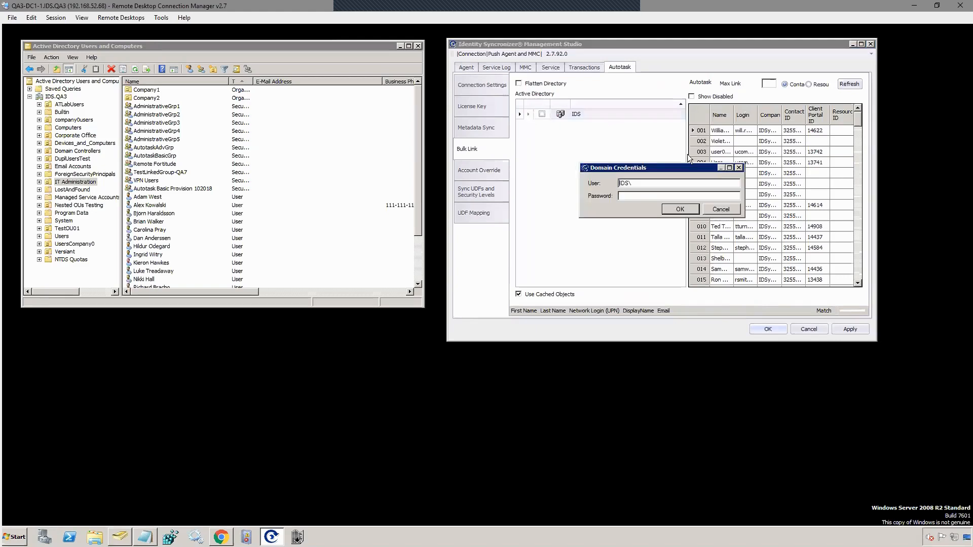
type("administrator")
key("Tab")
type("*********")
left_click(678, 210)
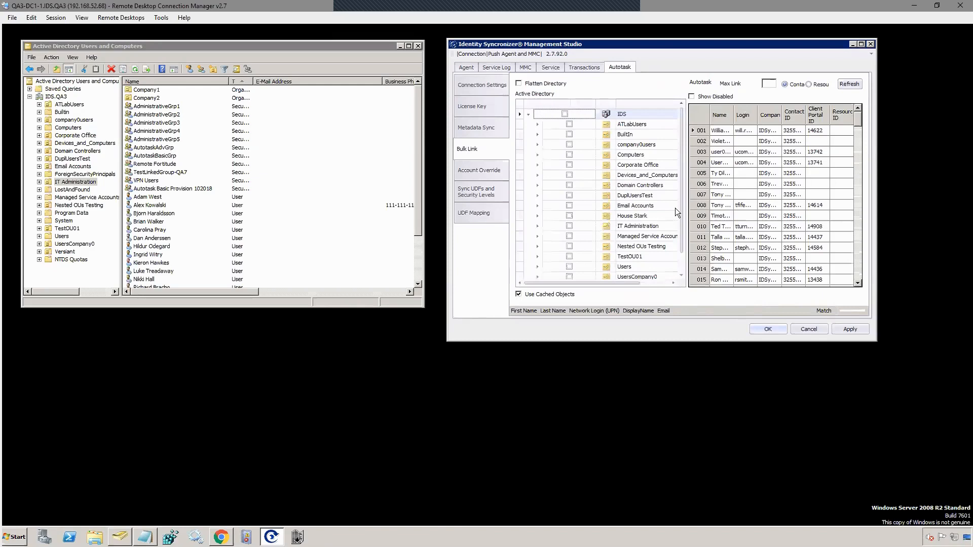
Select the IT Administration, Managed Service Accounts and Users containers in the IDS directory for bulk linking.
left_click(569, 225)
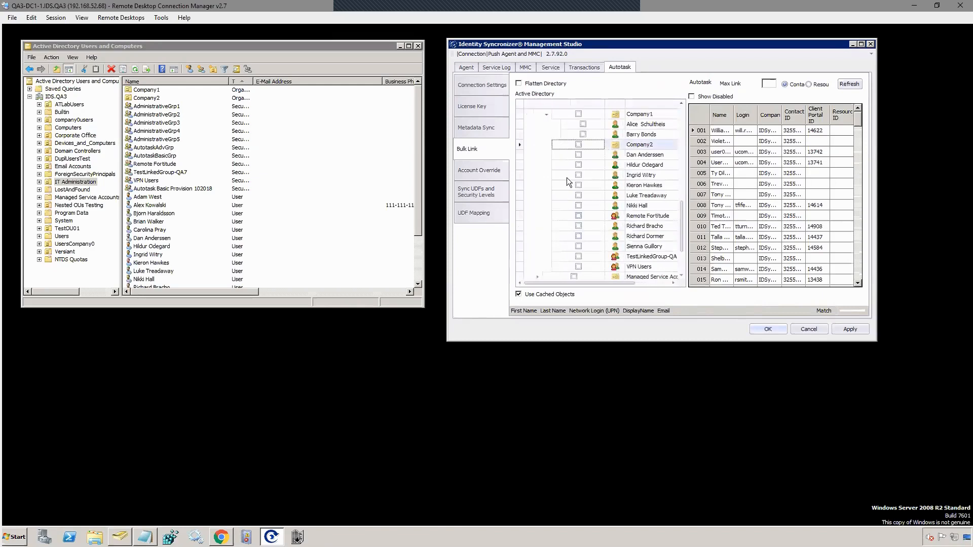
scroll(585, 225, "down", 2)
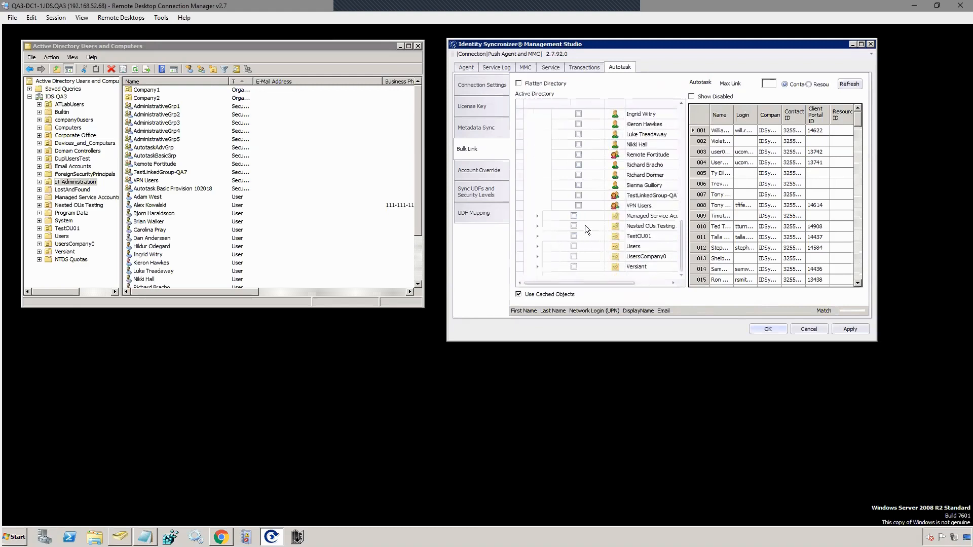
left_click(574, 215)
left_click(574, 246)
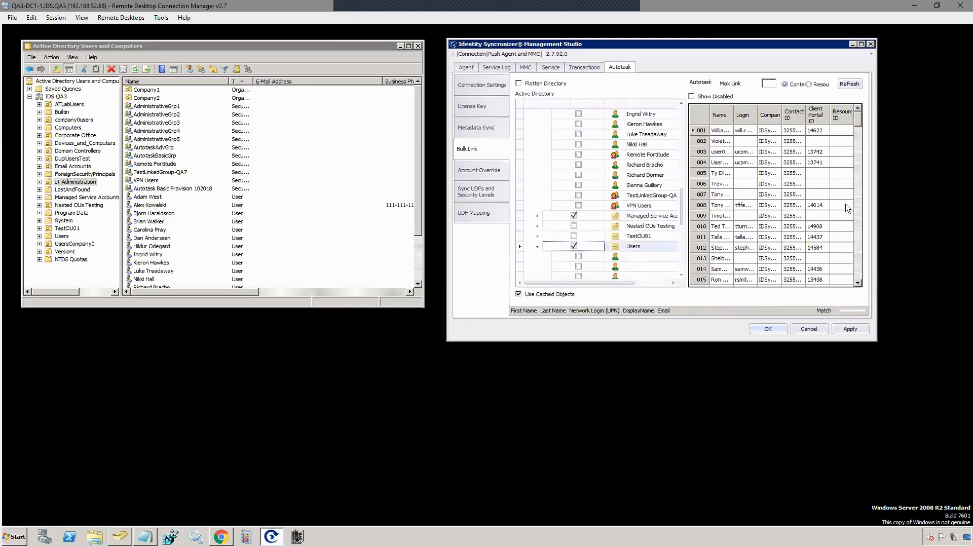
Match the selected Active Directory users against the Autotask contacts by First Name and Last Name.
left_click(862, 45)
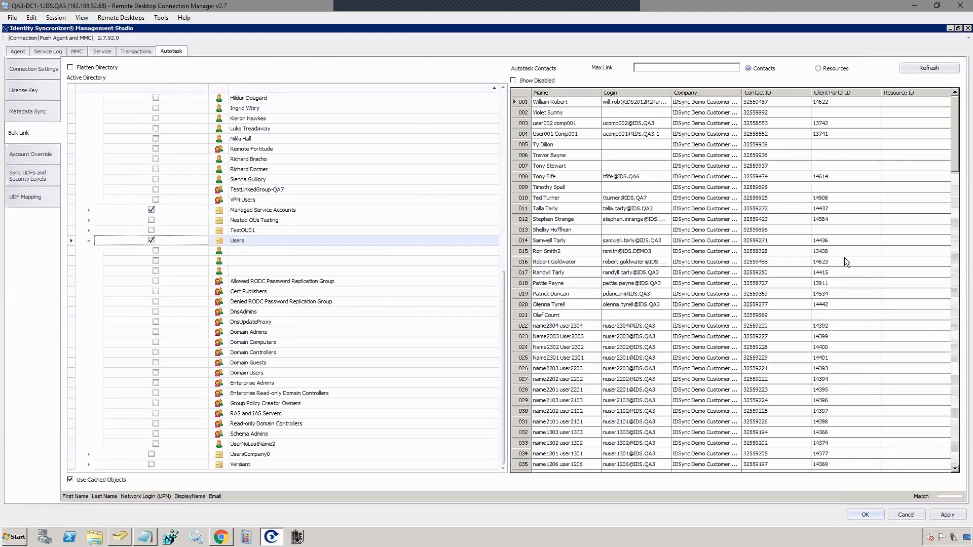
left_click_drag(957, 137, 946, 71)
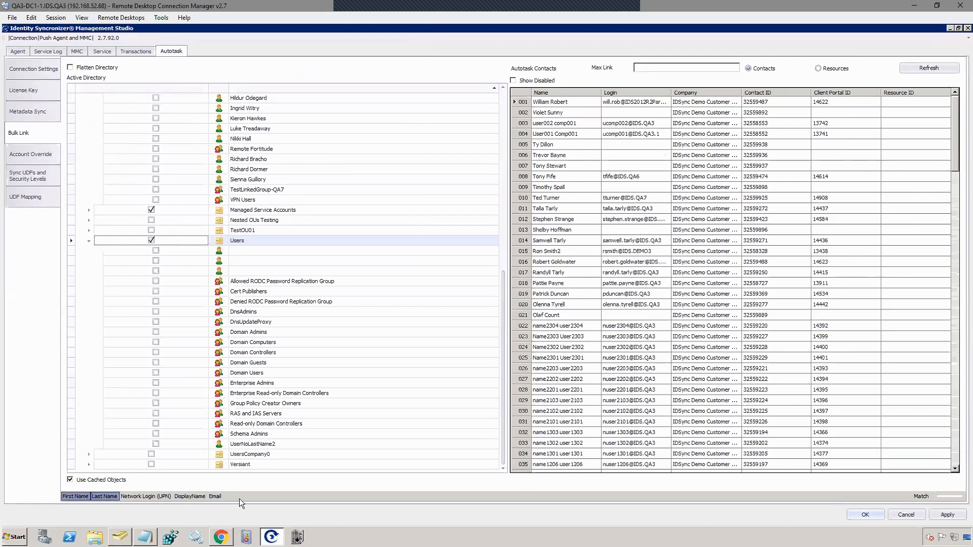
left_click(918, 496)
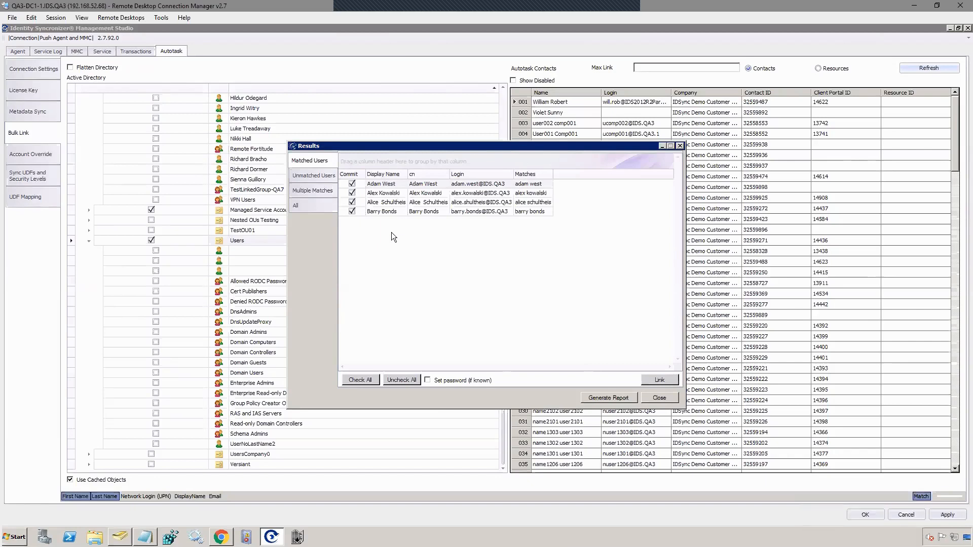
Review the unmatched users and multiple matches in the matching results, and close them without linking.
left_click(320, 175)
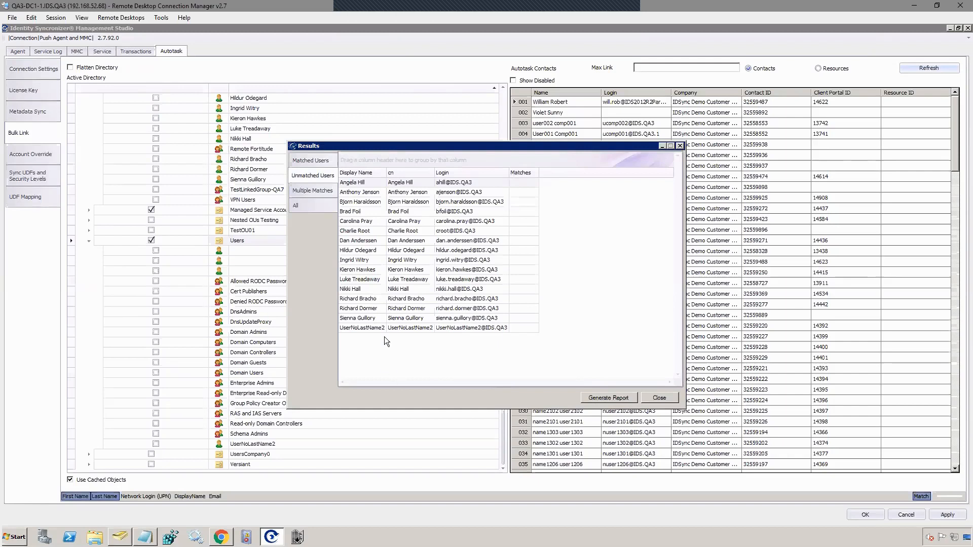
left_click(315, 191)
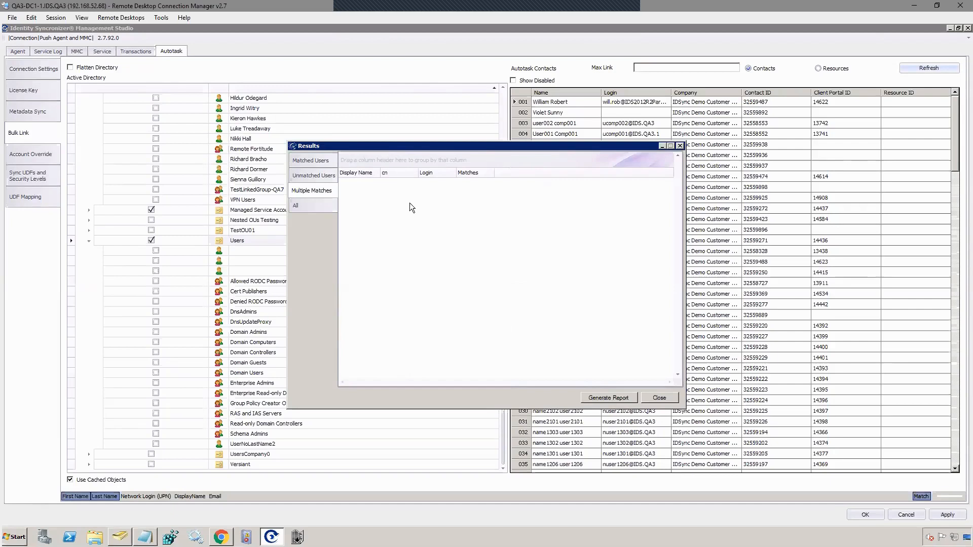
left_click(658, 398)
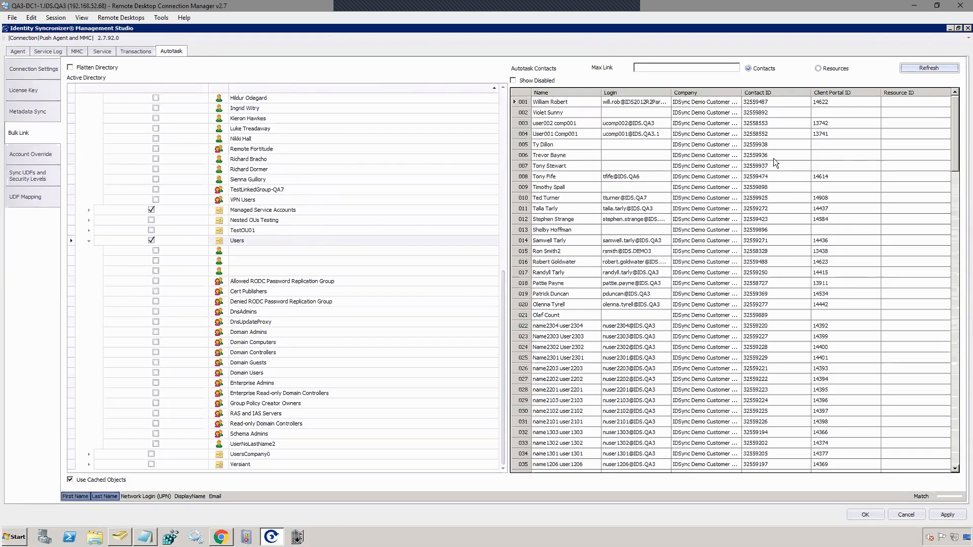
Restore the management studio to its smaller size and check the service settings and the transaction list.
left_click(958, 29)
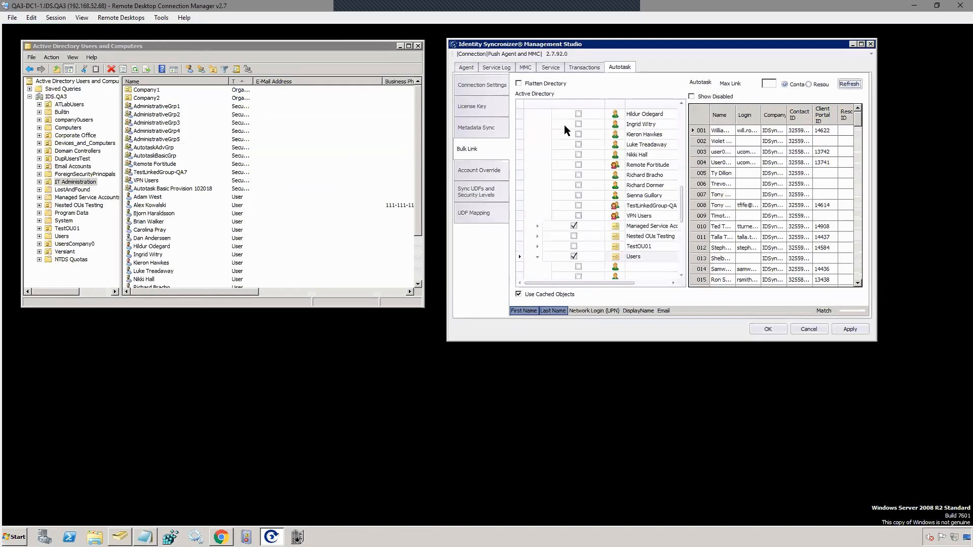
left_click(557, 66)
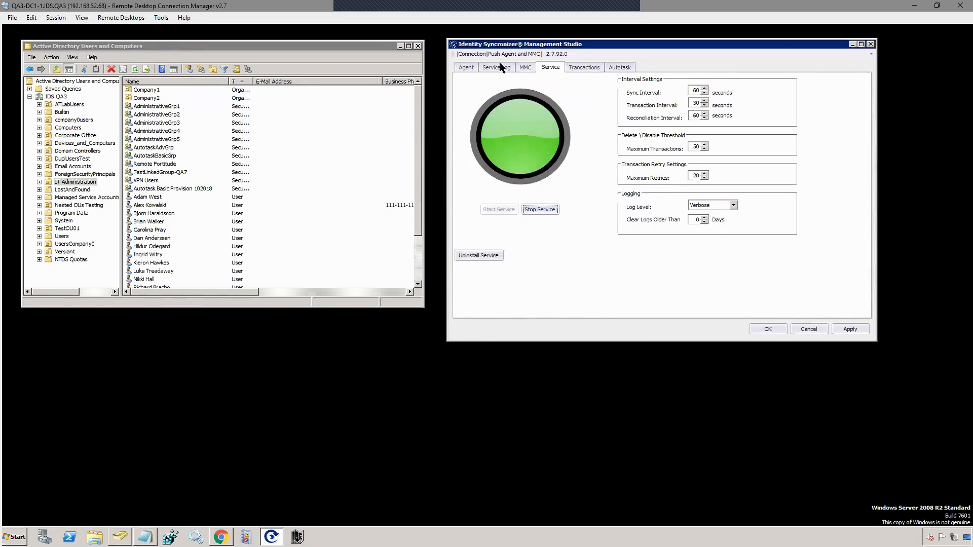
left_click(574, 65)
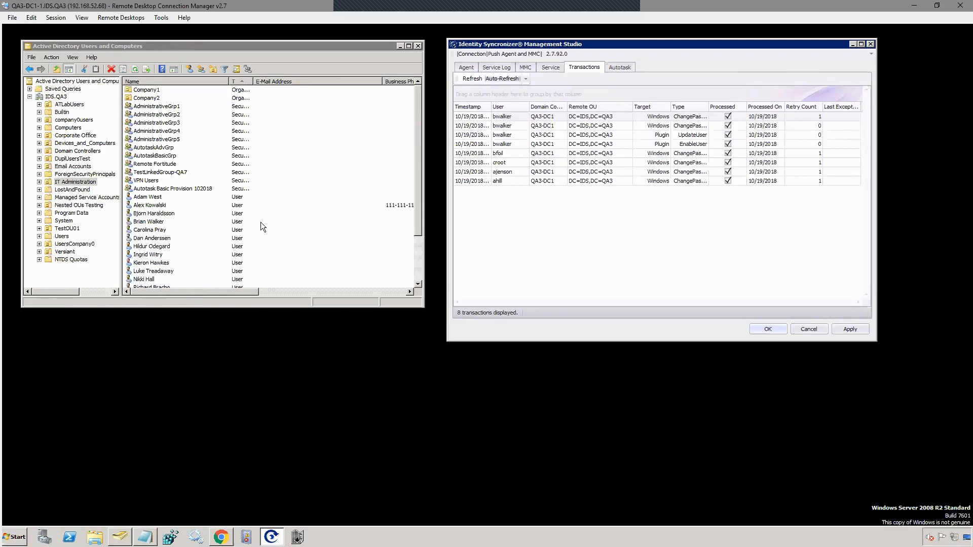
Open the properties of the fourth-from-last user in IT Administration and enable the Autotask account and Autotask synchronization.
left_click(417, 249)
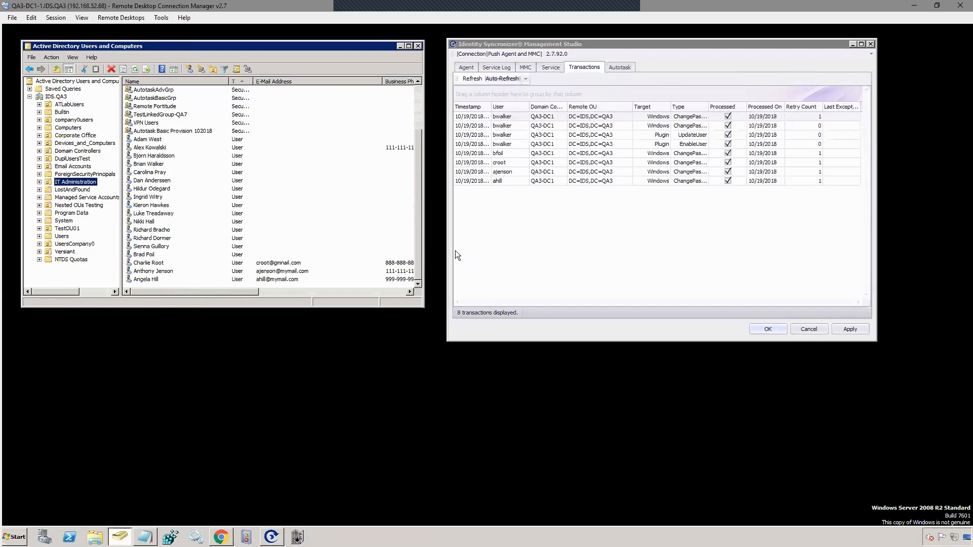
left_click(160, 255)
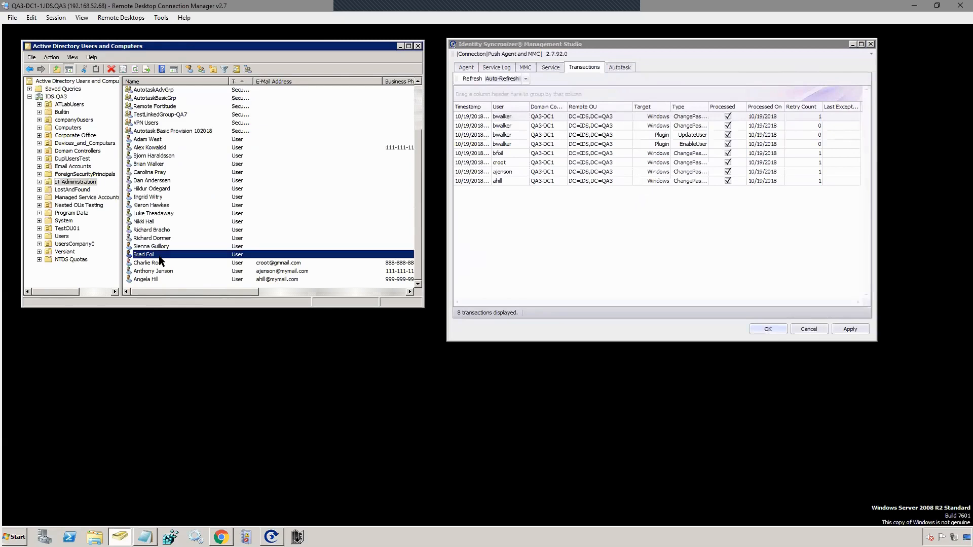
double_click(145, 256)
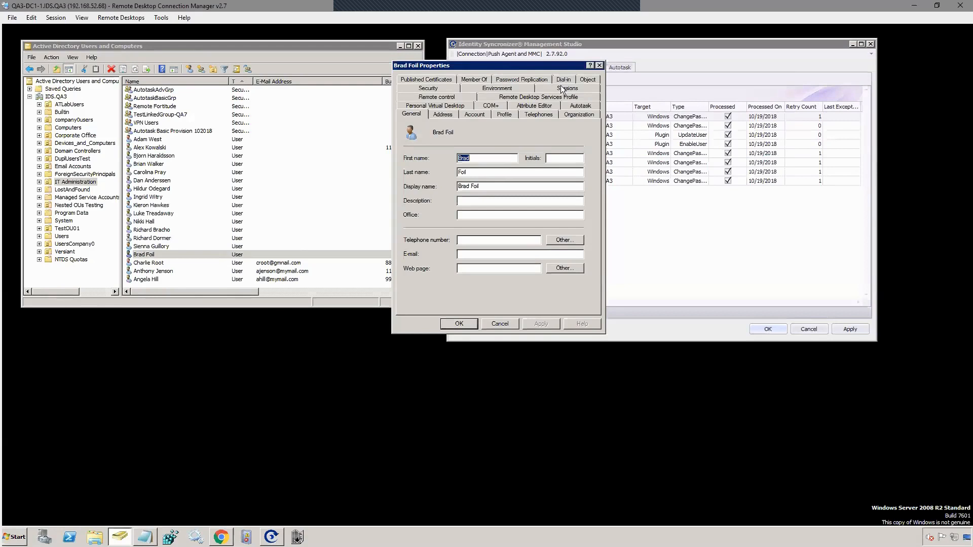
left_click(580, 107)
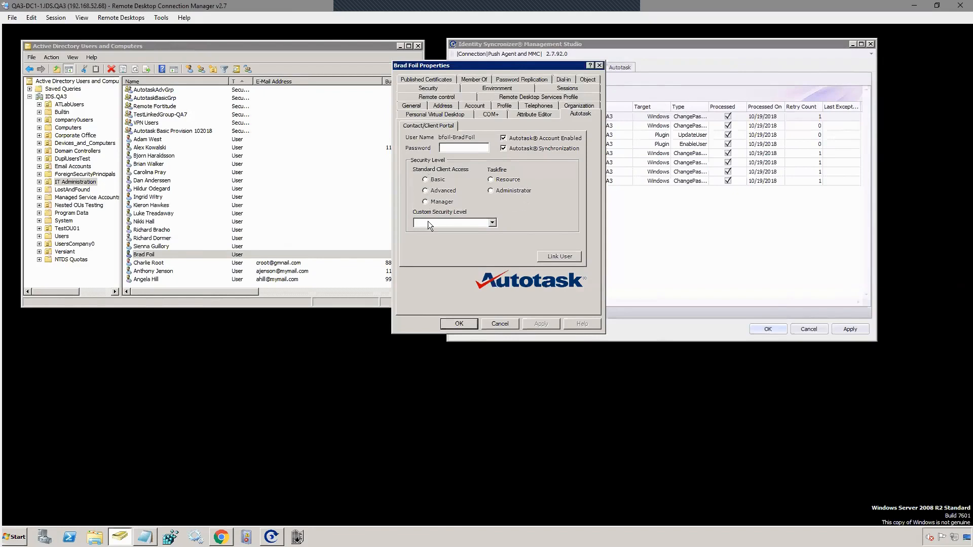
Give the user the Basic standard client access security level and save the properties.
left_click(472, 223)
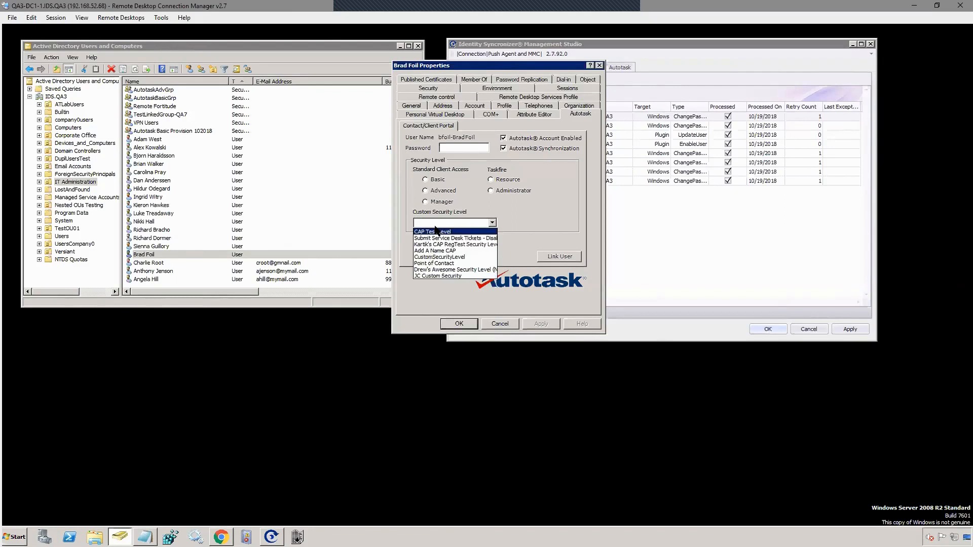
left_click(426, 180)
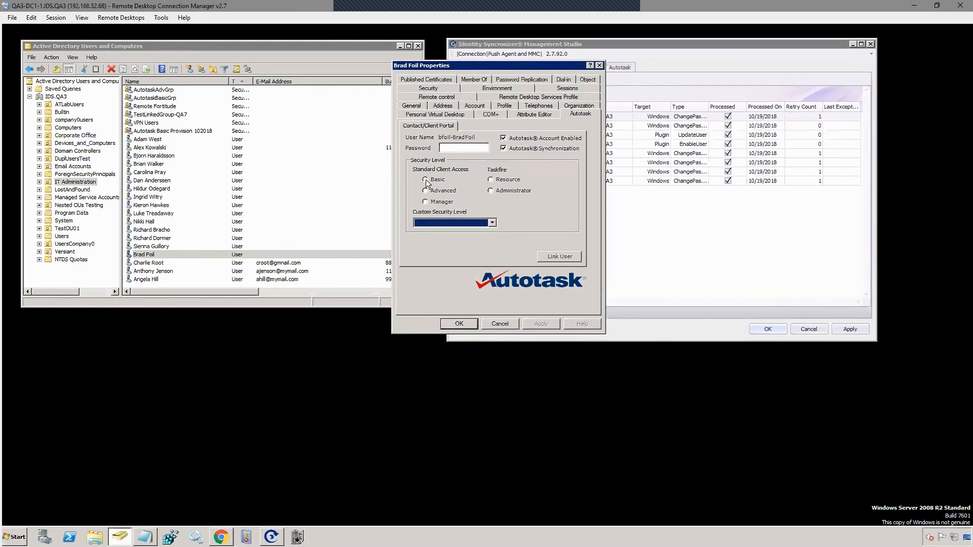
left_click(426, 179)
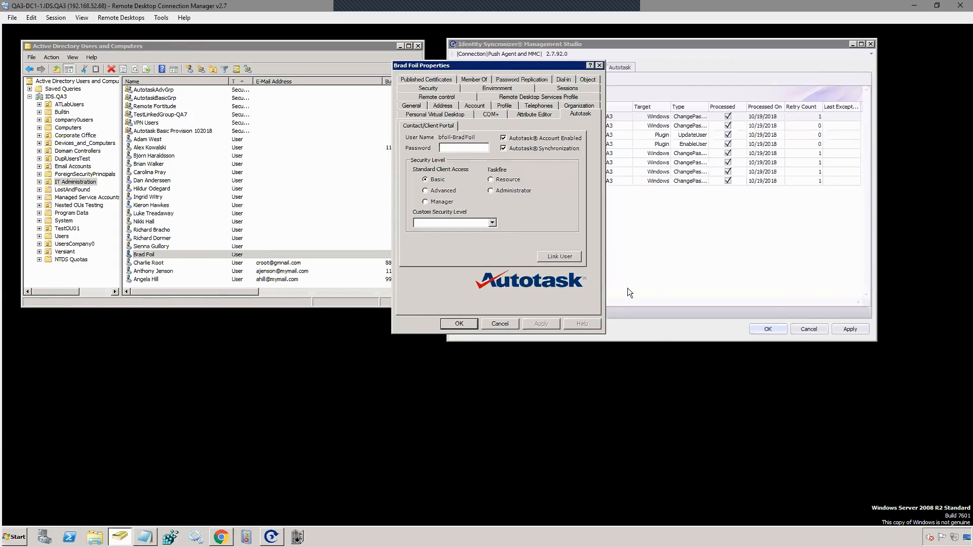
left_click(458, 324)
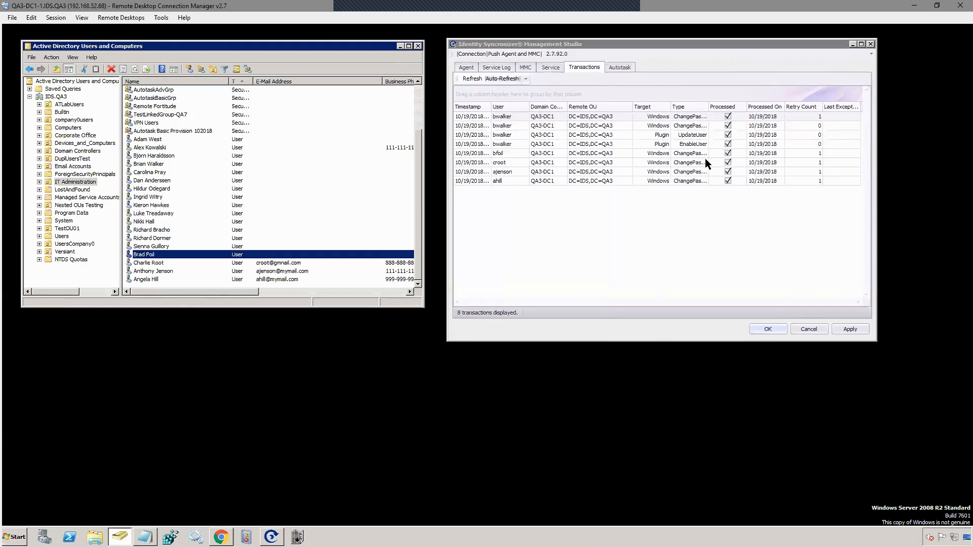
Refresh the transaction list to check the user's new transactions, and look up the service's transaction interval.
left_click(471, 80)
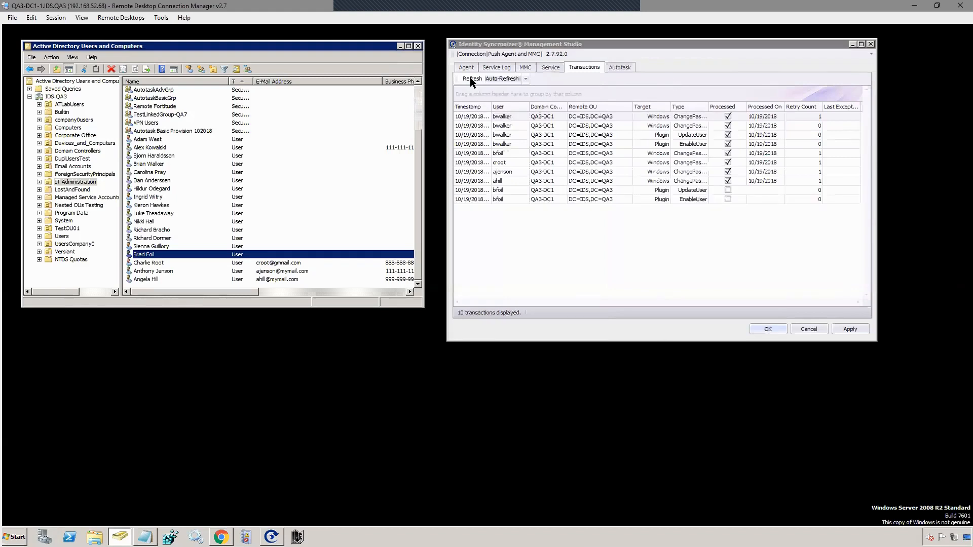
left_click(471, 81)
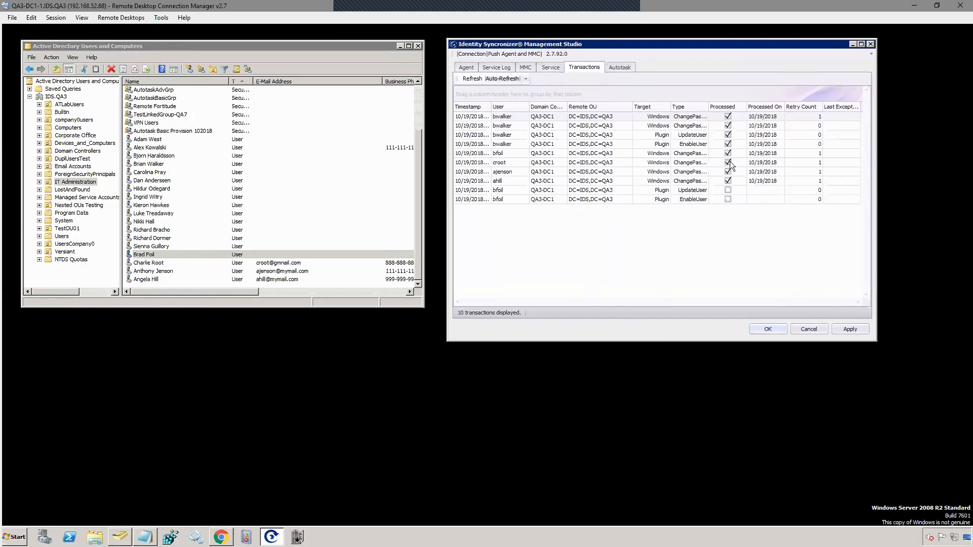
left_click(549, 66)
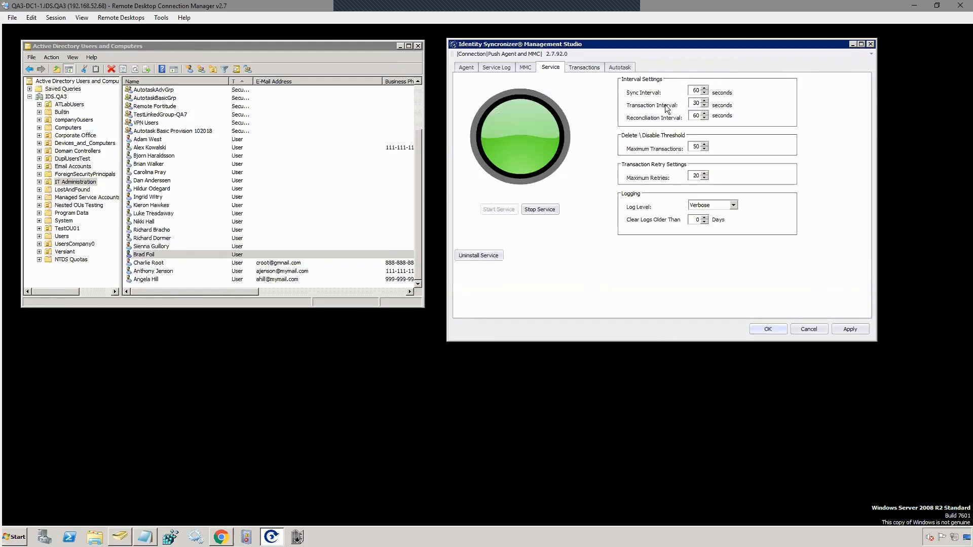
Refresh the transaction list, switch to the Autotask account page in Chrome and reload its contacts with the status filter set to All.
left_click(574, 69)
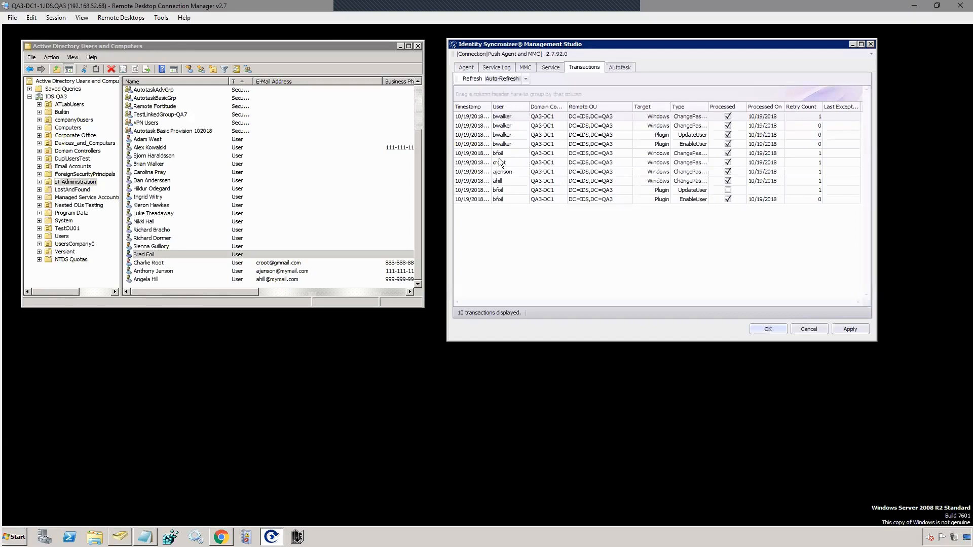
left_click(473, 79)
left_click(221, 537)
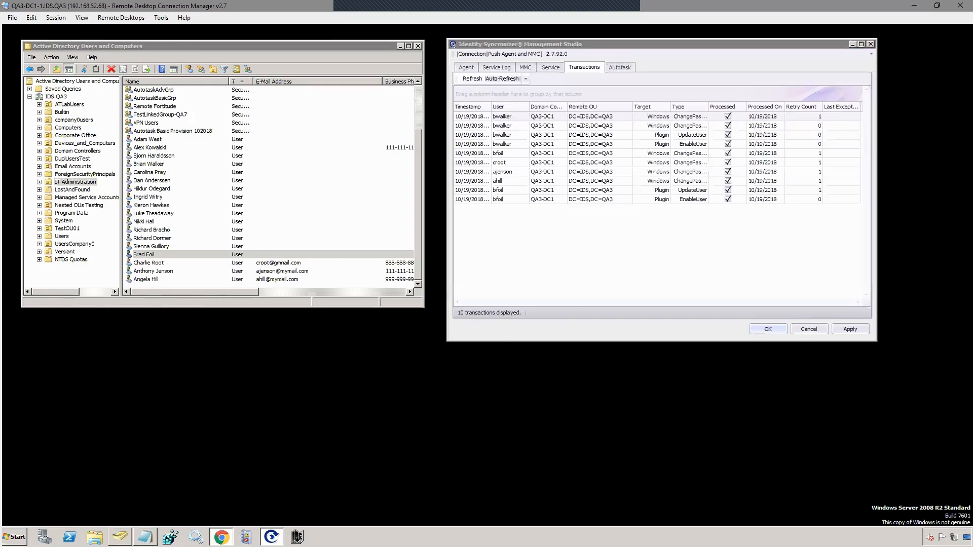
left_click_drag(234, 148, 287, 127)
left_click(547, 203)
left_click(534, 215)
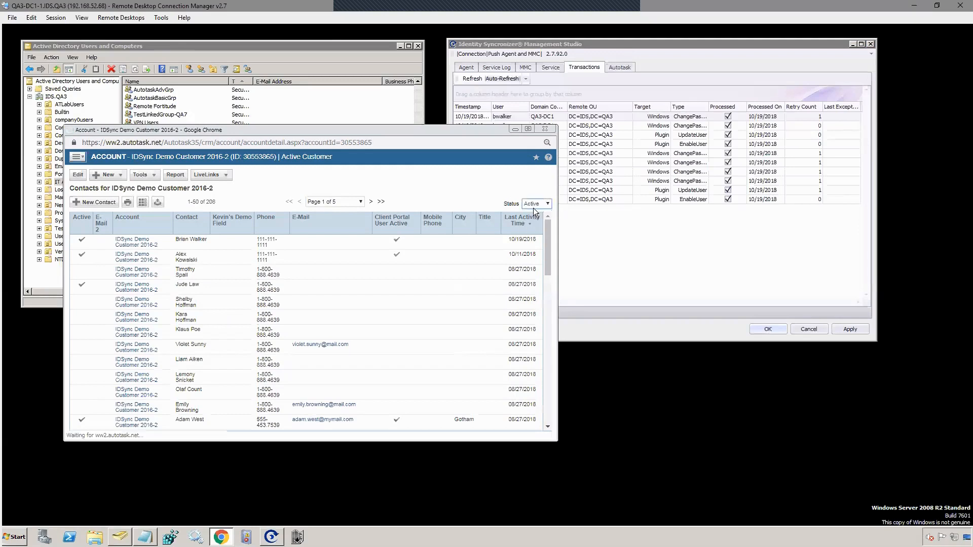
left_click(534, 204)
left_click(534, 217)
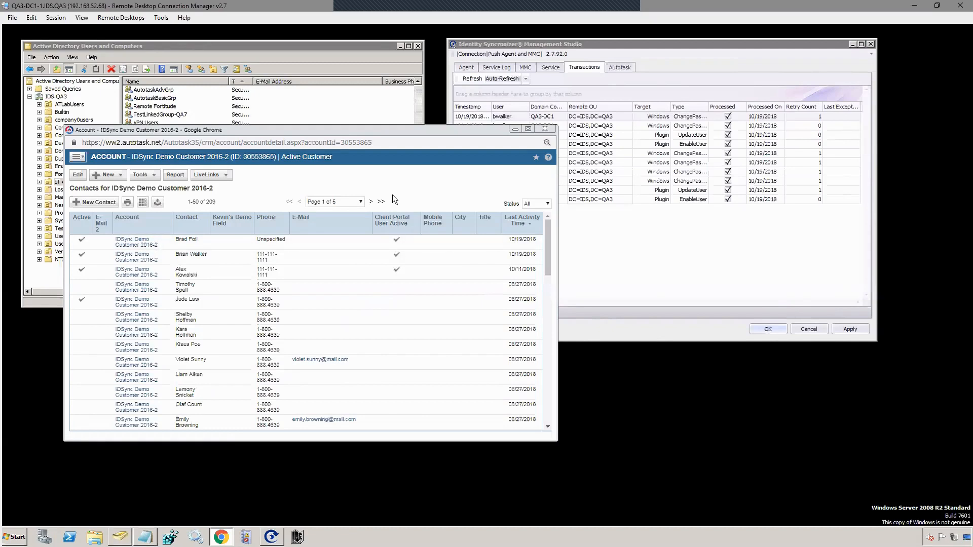
Open the Autotask Basic Provision 102018 group's properties in Active Directory and enable its Autotask account with Advanced standard client access.
left_click(717, 267)
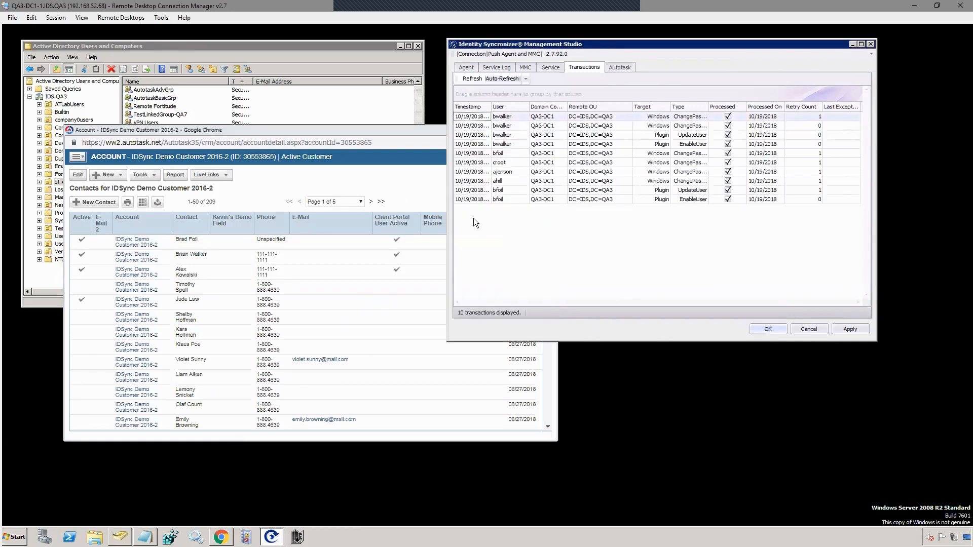
left_click(294, 51)
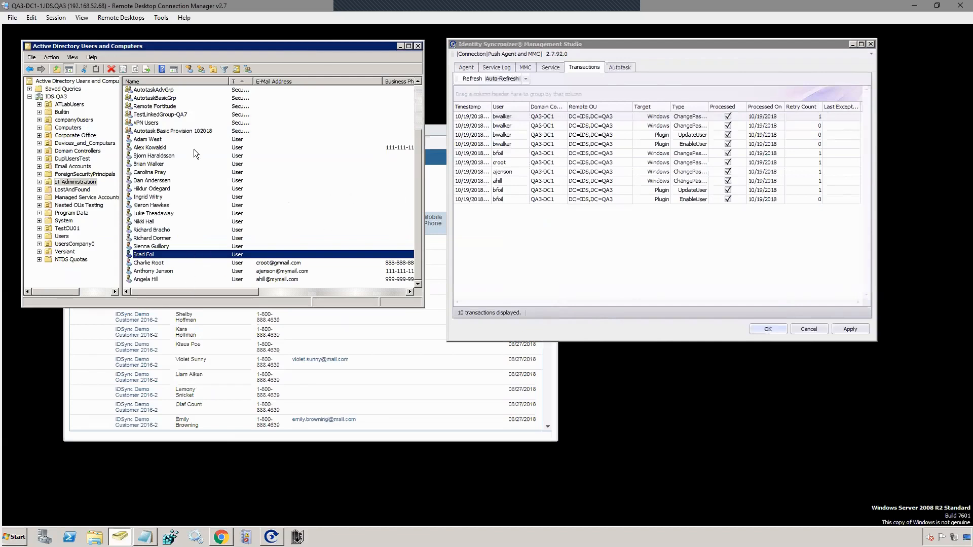
left_click(196, 132)
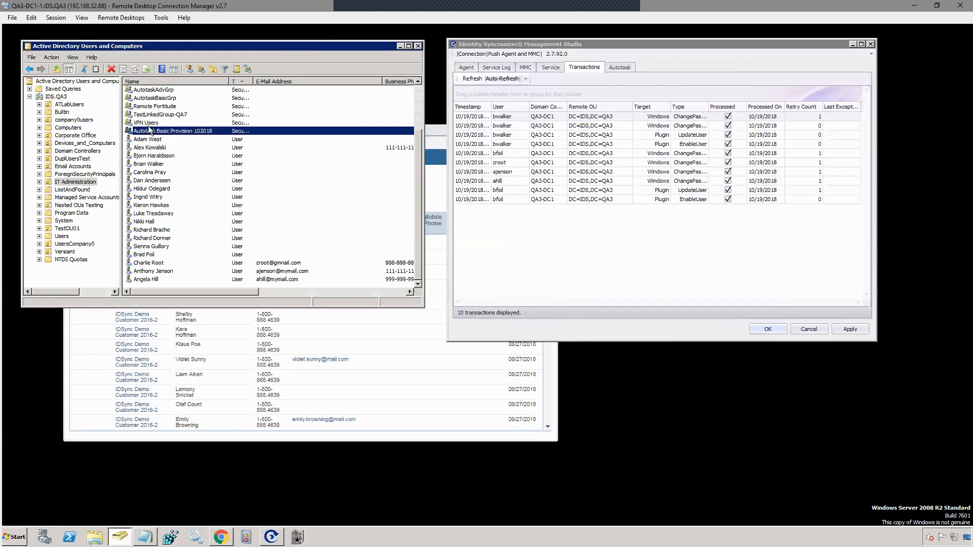
double_click(182, 132)
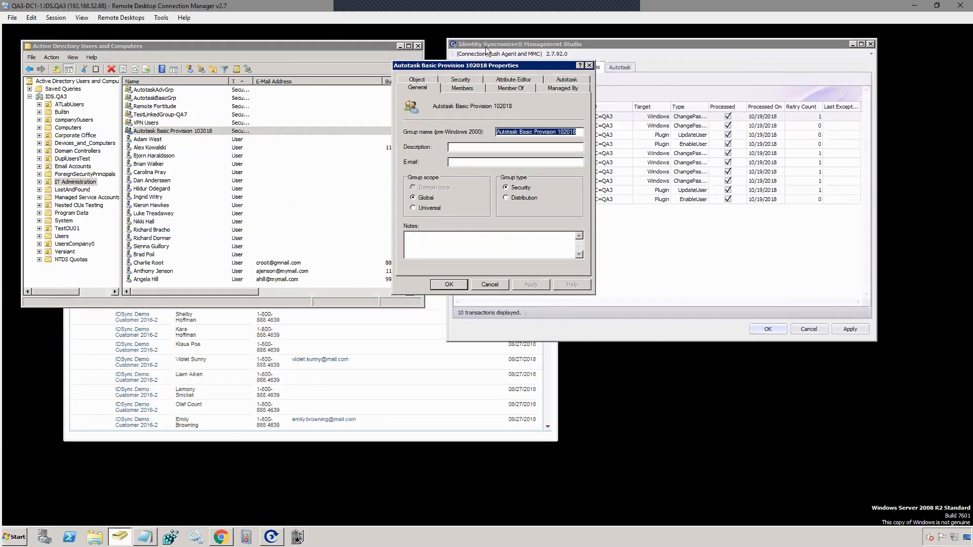
left_click(562, 84)
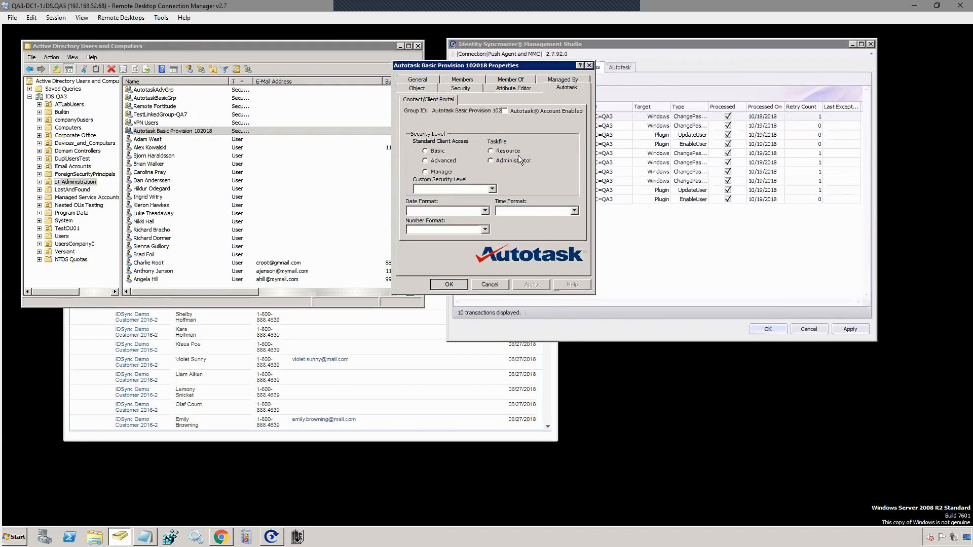
left_click(504, 111)
Save the group with date format MM/dd/yyyy, time format hh:mm tt and number format X,XXX.XX, and refresh the transaction list.
left_click(443, 208)
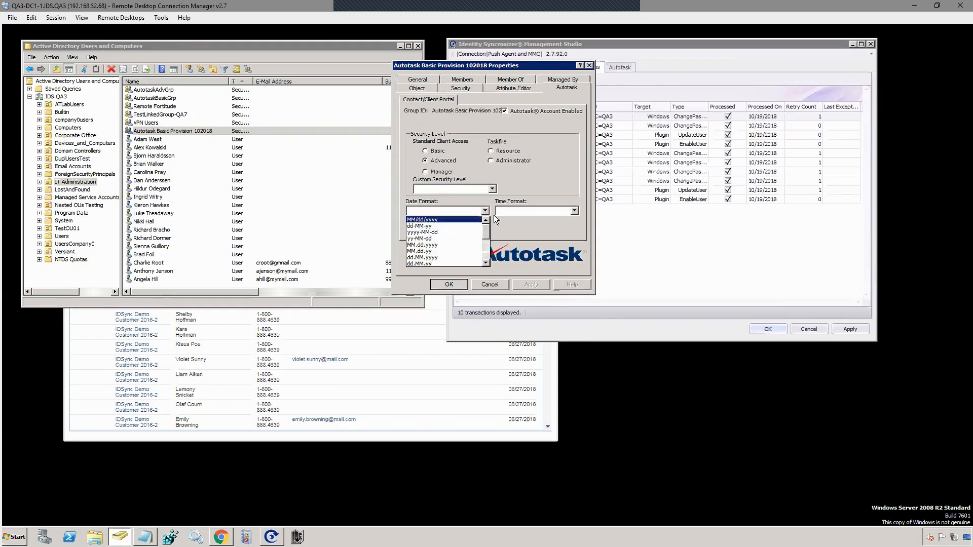
left_click(524, 213)
left_click(521, 219)
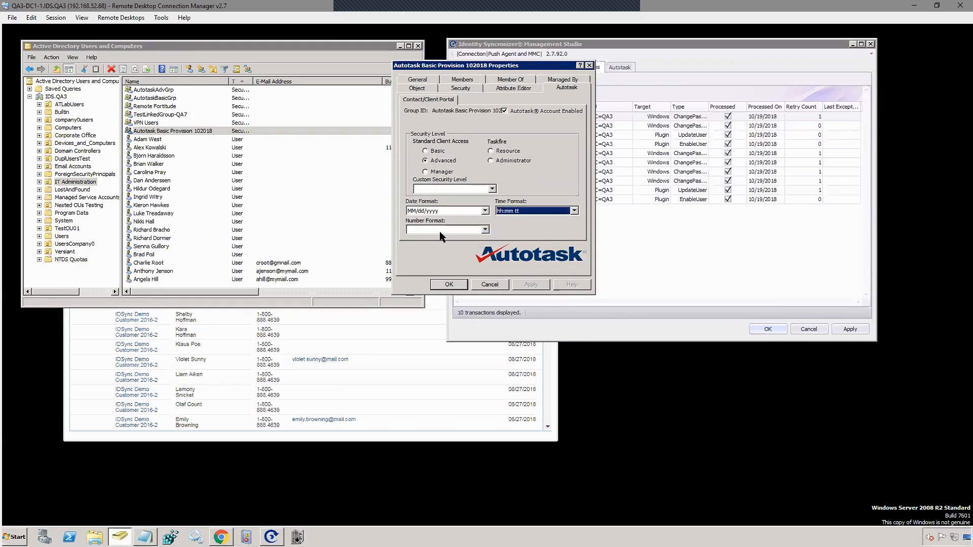
left_click(439, 231)
left_click(434, 239)
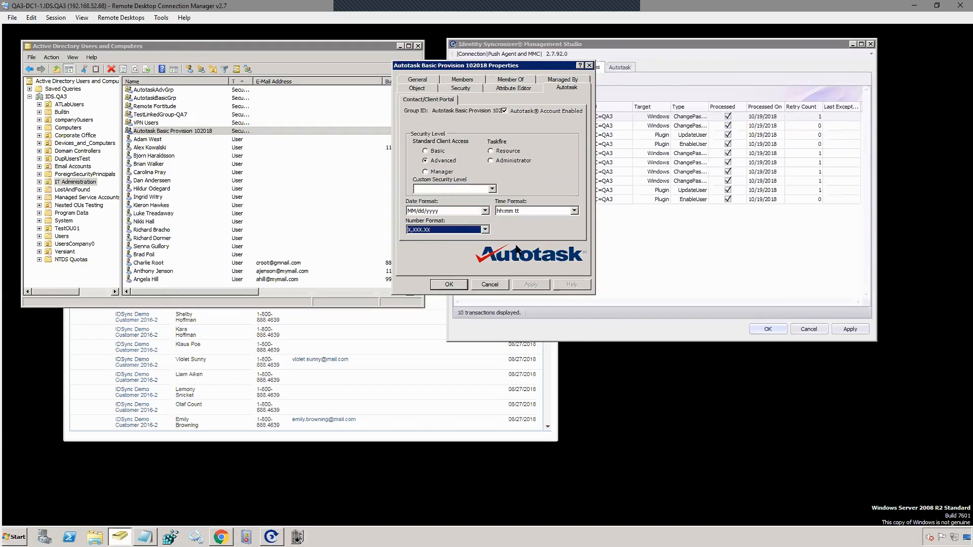
left_click(449, 285)
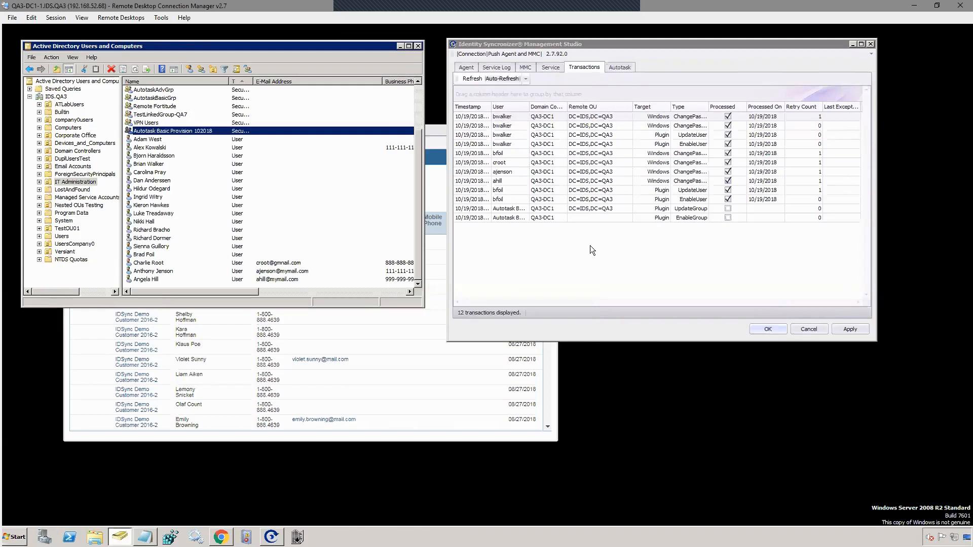
left_click(471, 79)
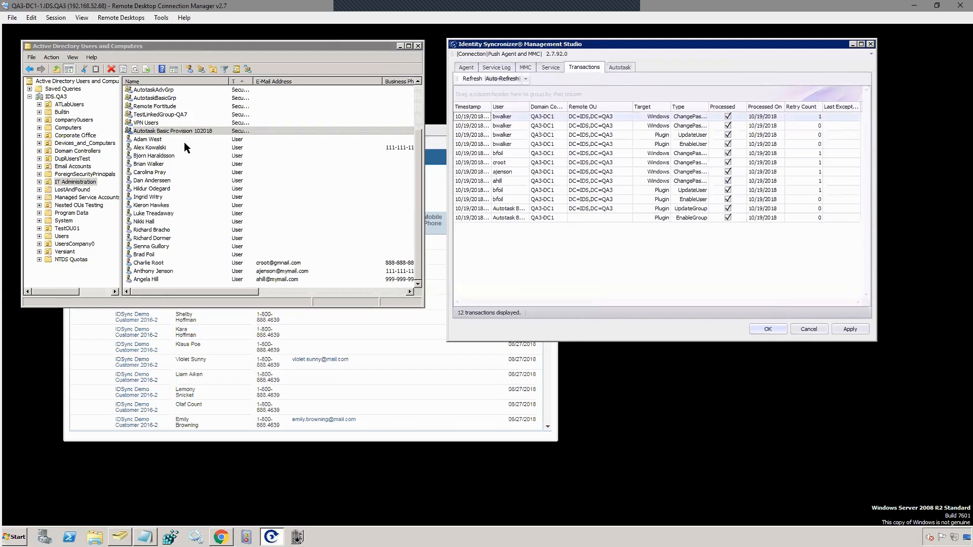
Add the second-to-last user in IT Administration as a member of the Autotask Basic Provision 102018 group.
left_click(159, 130)
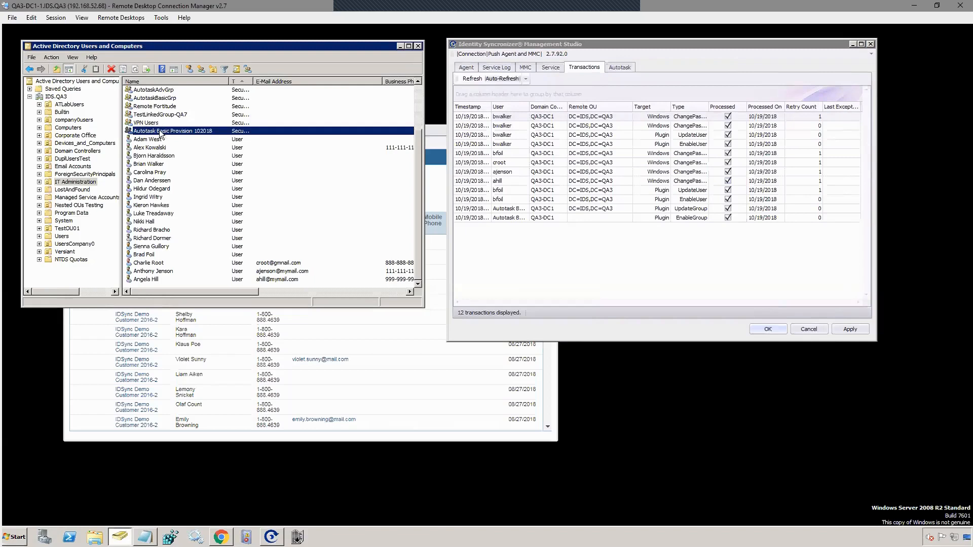
double_click(160, 132)
left_click(461, 88)
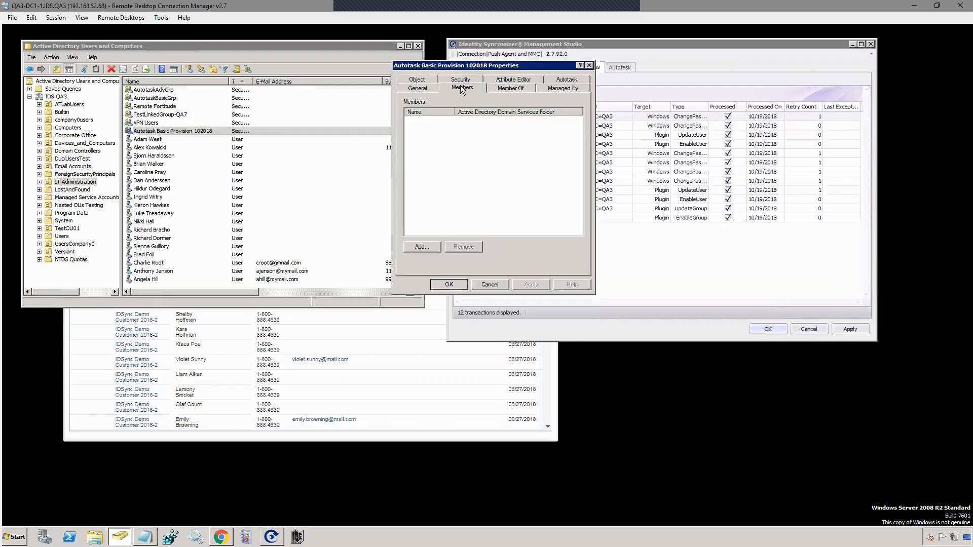
left_click(426, 245)
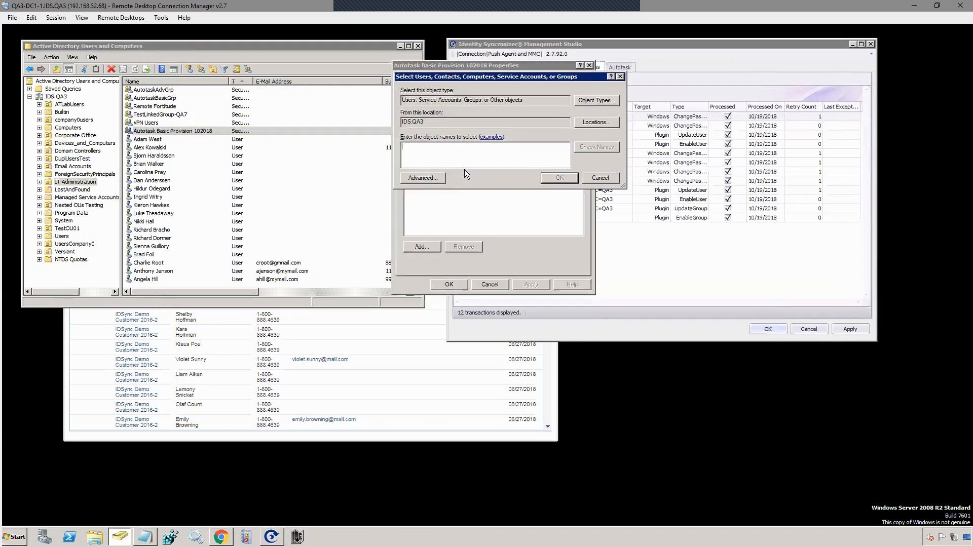
type("anthony")
key("Return")
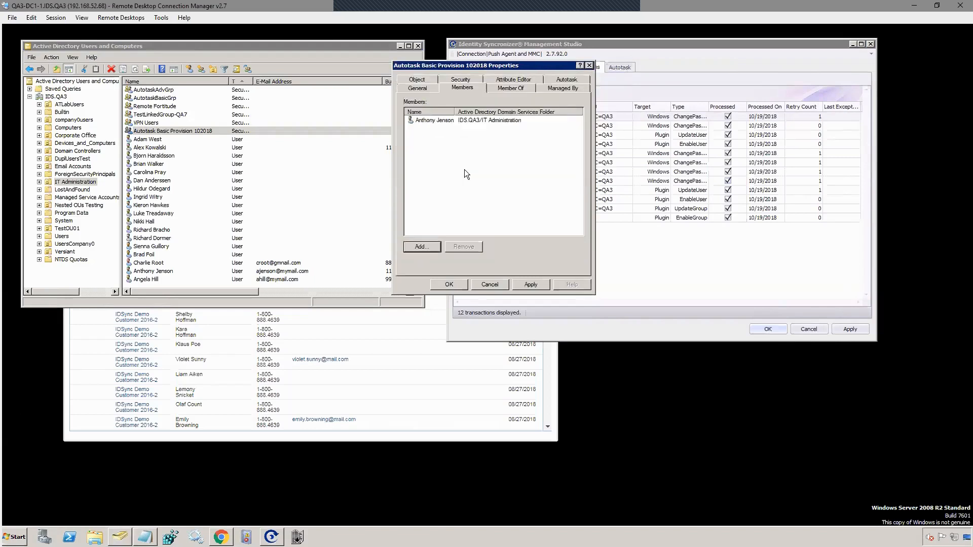
Add the last user in IT Administration to the group, choosing the matching IT Administration account, and save the membership.
left_click(421, 245)
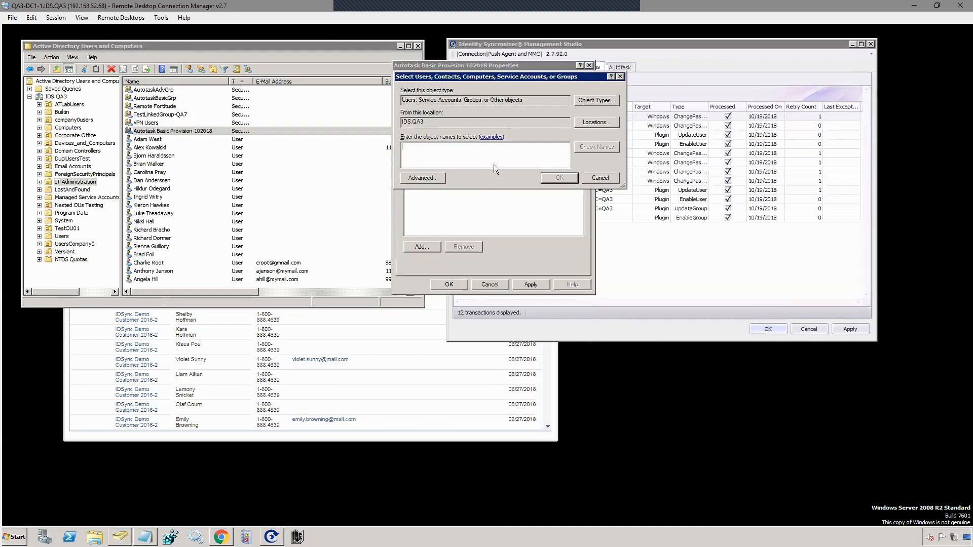
type("ange")
key("Return")
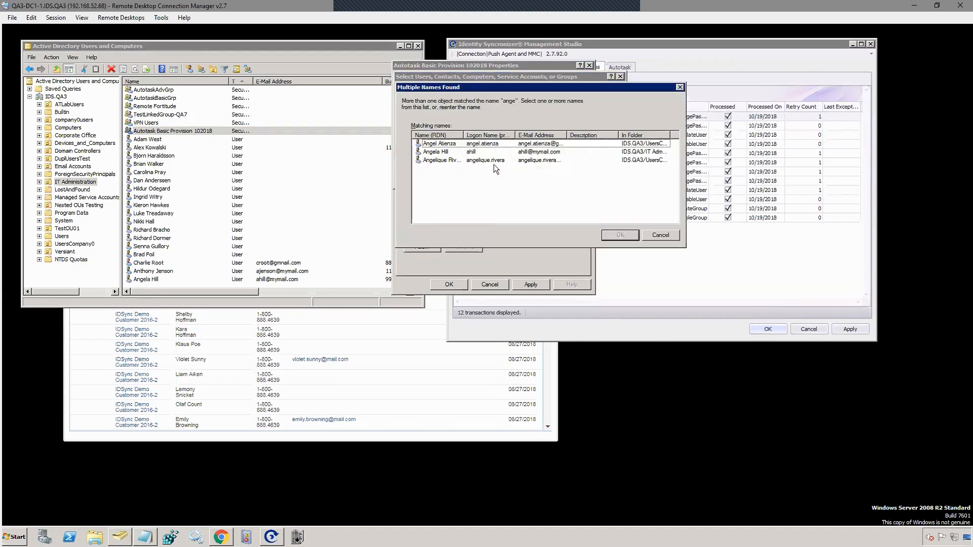
double_click(444, 152)
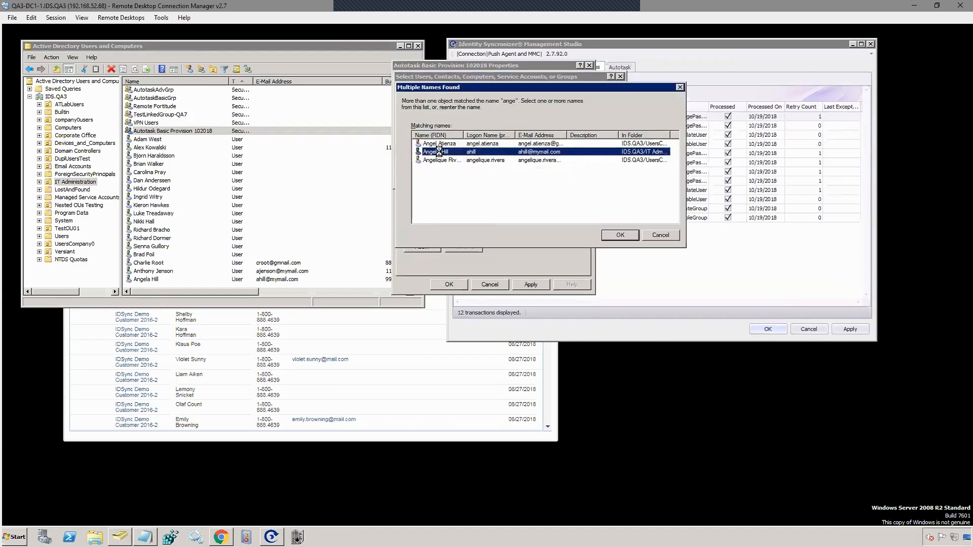
left_click(448, 284)
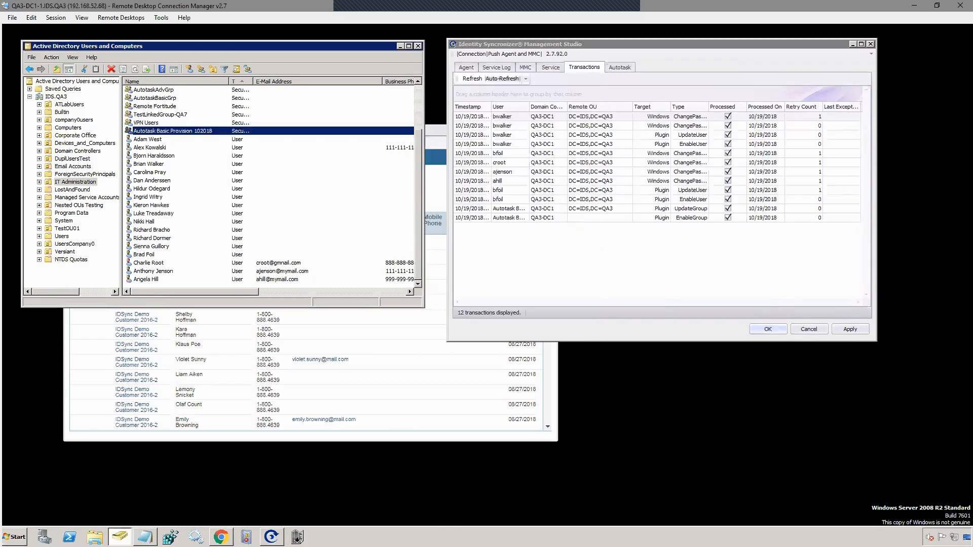
Refresh the transaction list to check the membership transactions, and reload the Autotask contacts with status All.
left_click(468, 79)
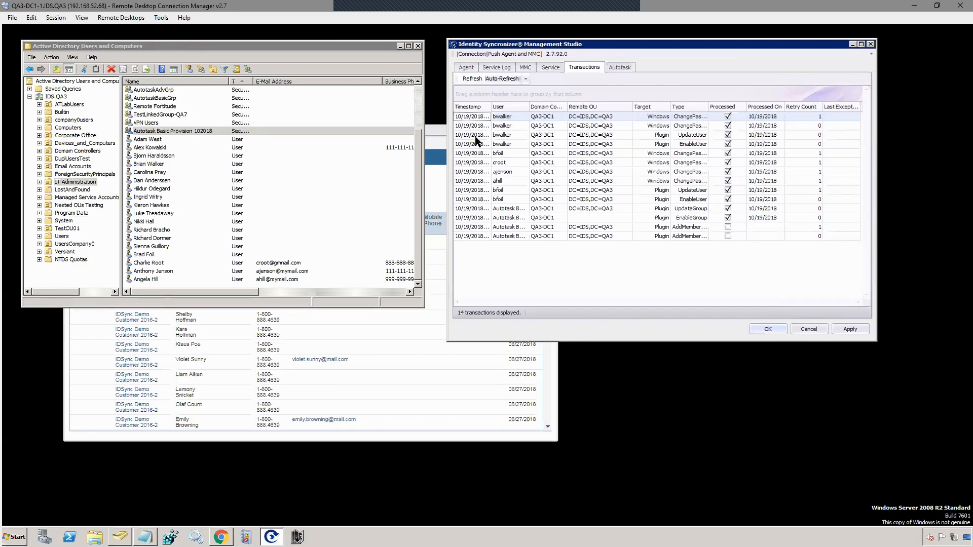
left_click(474, 80)
left_click(116, 430)
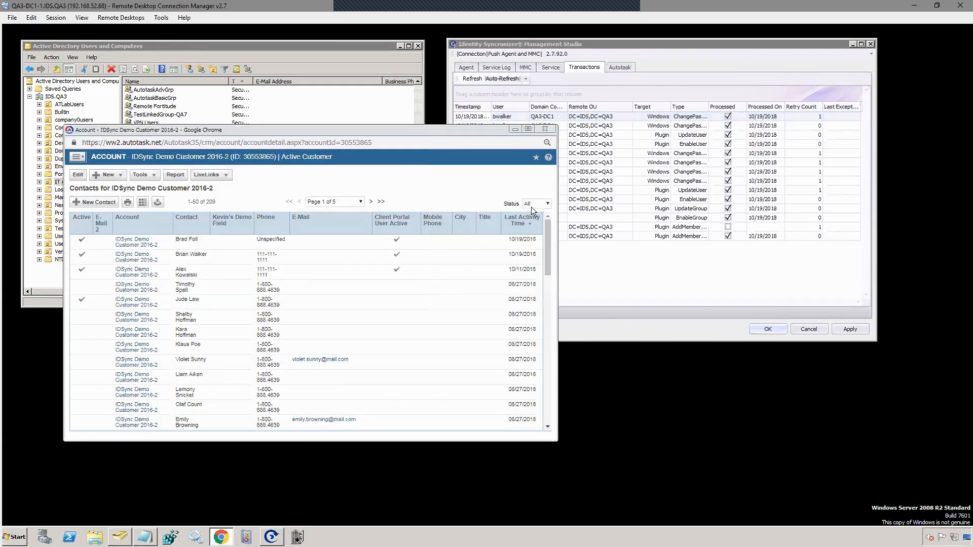
left_click(531, 227)
left_click(531, 203)
left_click(531, 219)
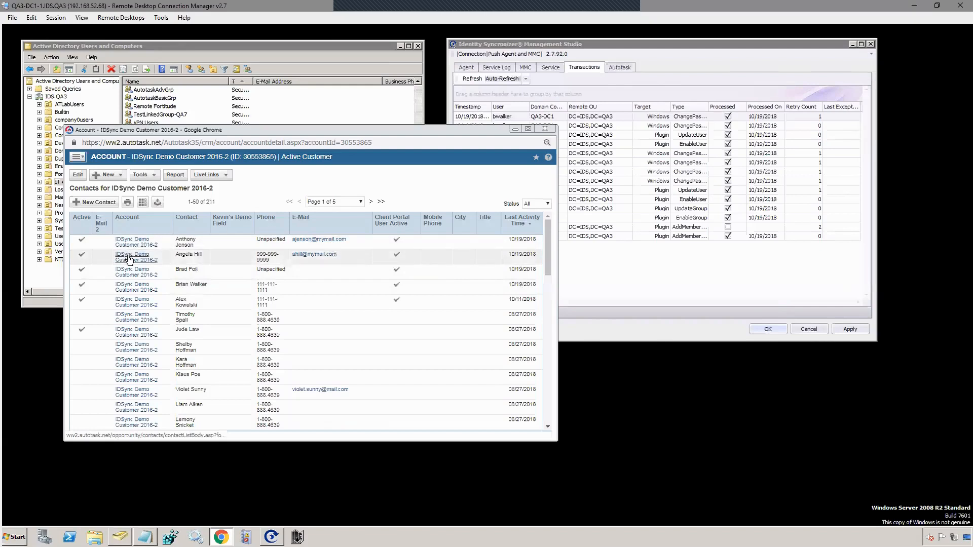
Open the second contact in the Autotask list, examine its phone, e-mail and department, and return to the account's contact list.
left_click(305, 255)
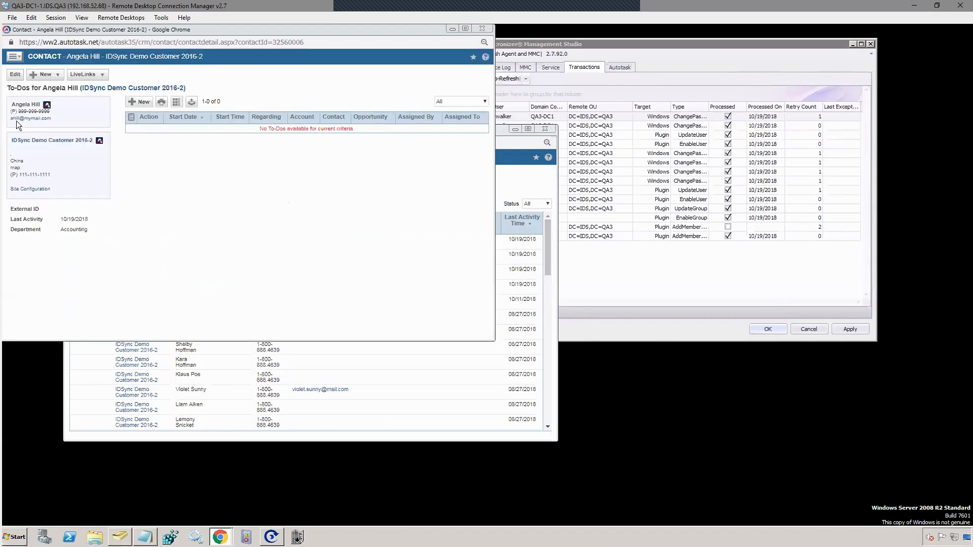
mouse_move(17, 111)
left_mouse_down()
mouse_move(50, 112)
mouse_move(5, 117)
left_mouse_up()
left_click(71, 118)
left_click_drag(23, 230, 101, 232)
left_click(146, 249)
left_click(85, 229)
left_click(517, 142)
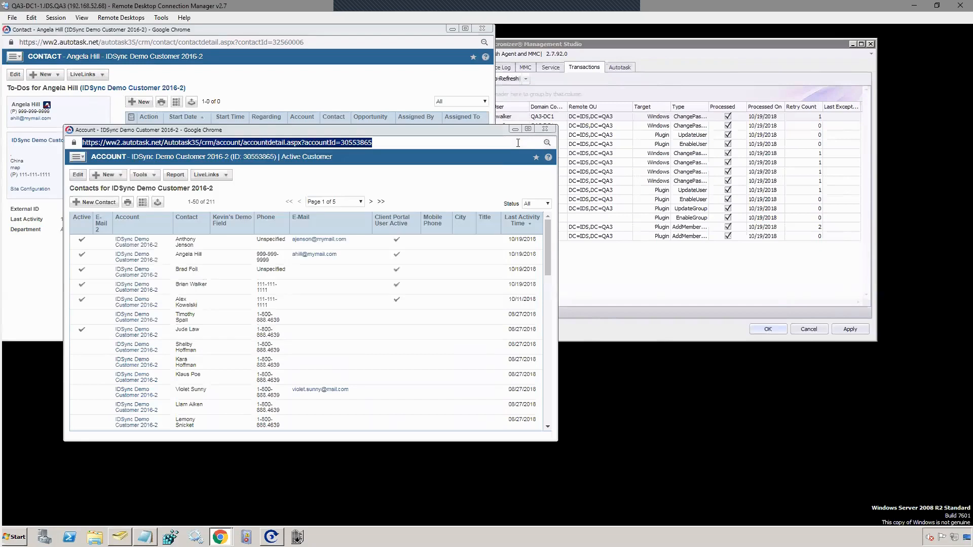
Open the Identity Syncronizer configuration for the IT Administration organizational unit and widen its window to show the Override Base Configuration option.
left_click(119, 537)
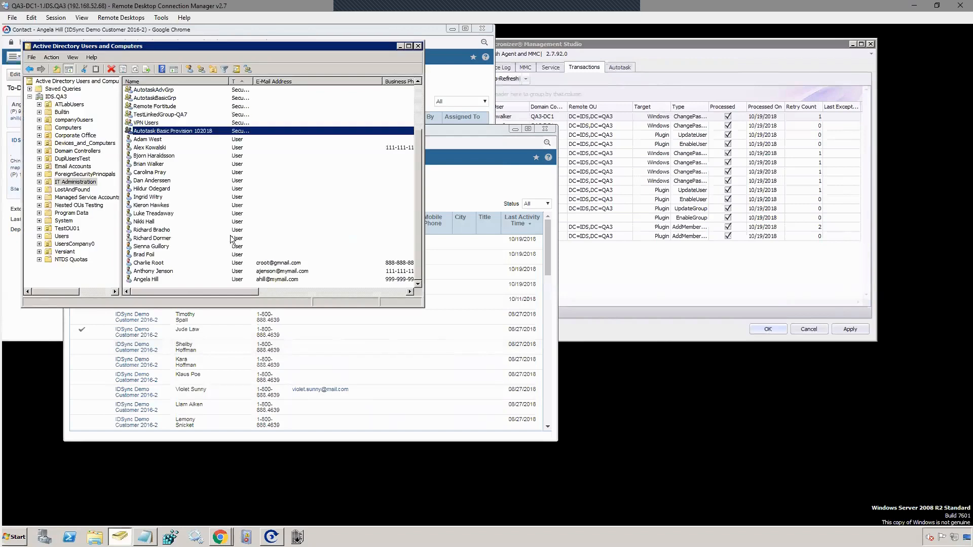
left_click(77, 183)
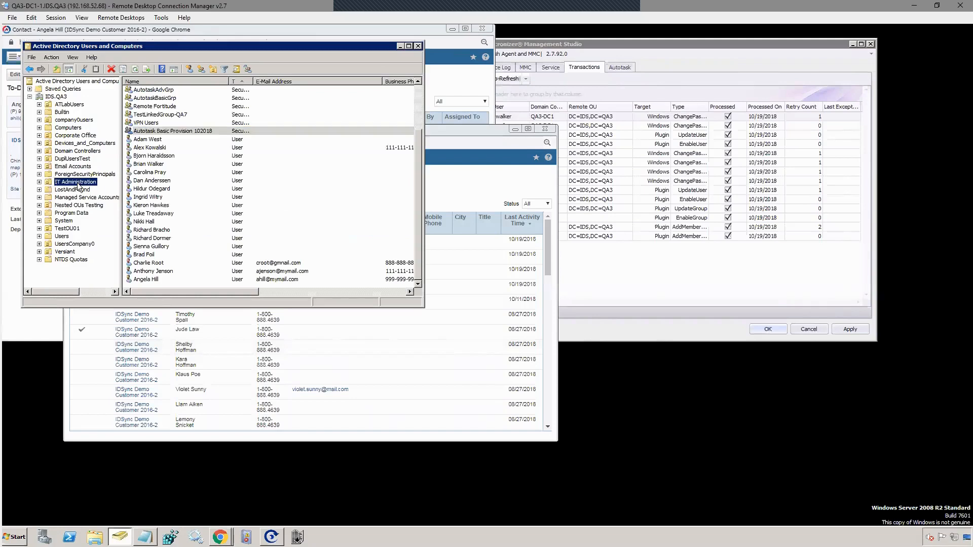
right_click(78, 184)
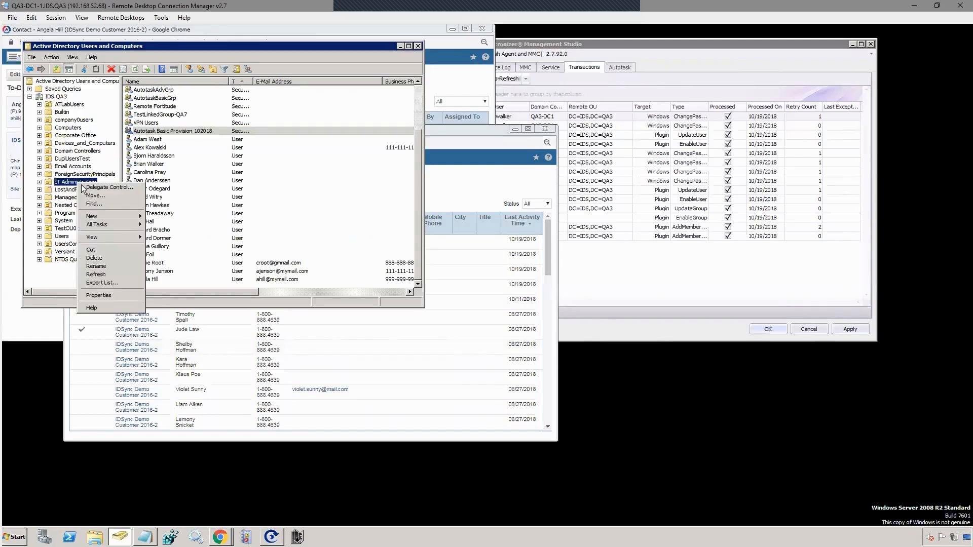
left_click(105, 295)
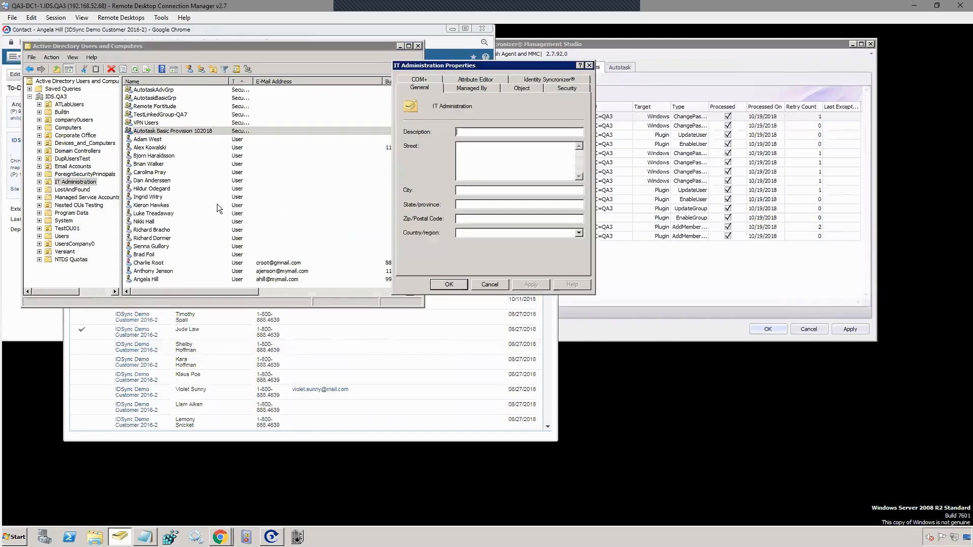
left_click(548, 79)
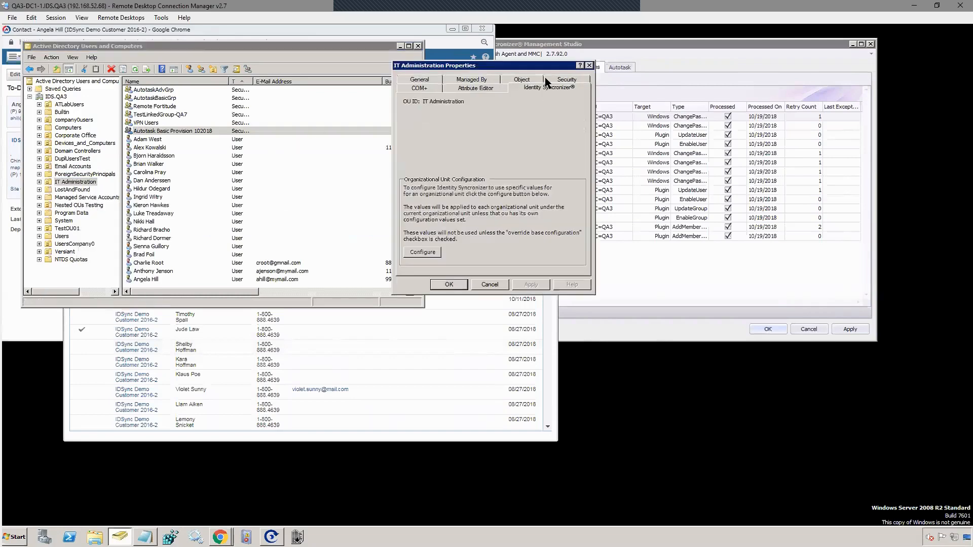
left_click(421, 252)
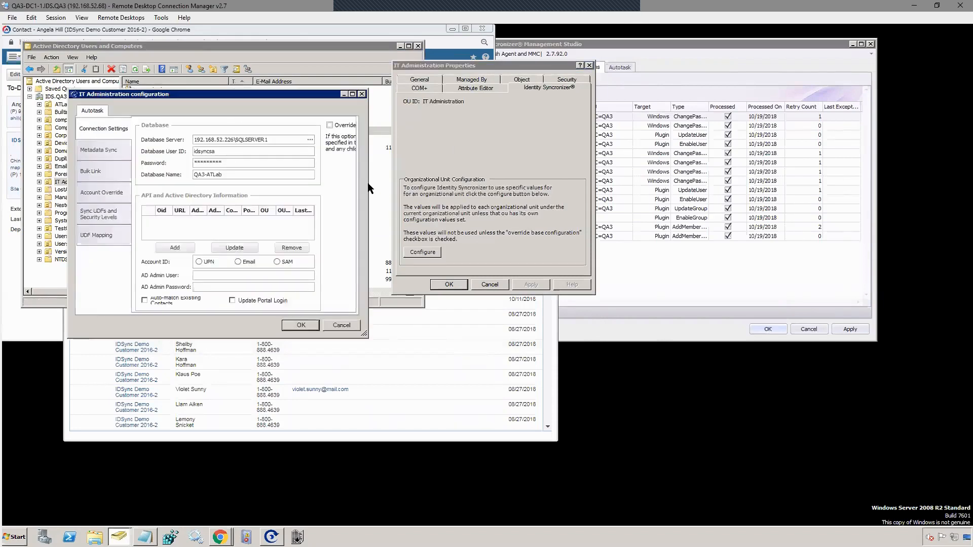
left_click_drag(368, 183, 549, 184)
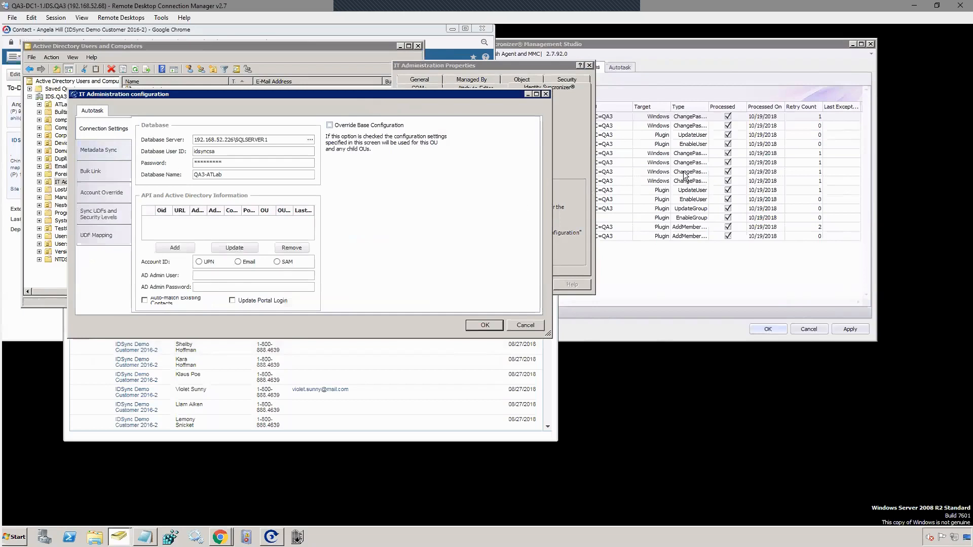
Show the base Autotask connection settings in the Management Studio for comparison with the IT Administration configuration.
left_click(666, 79)
left_click(623, 71)
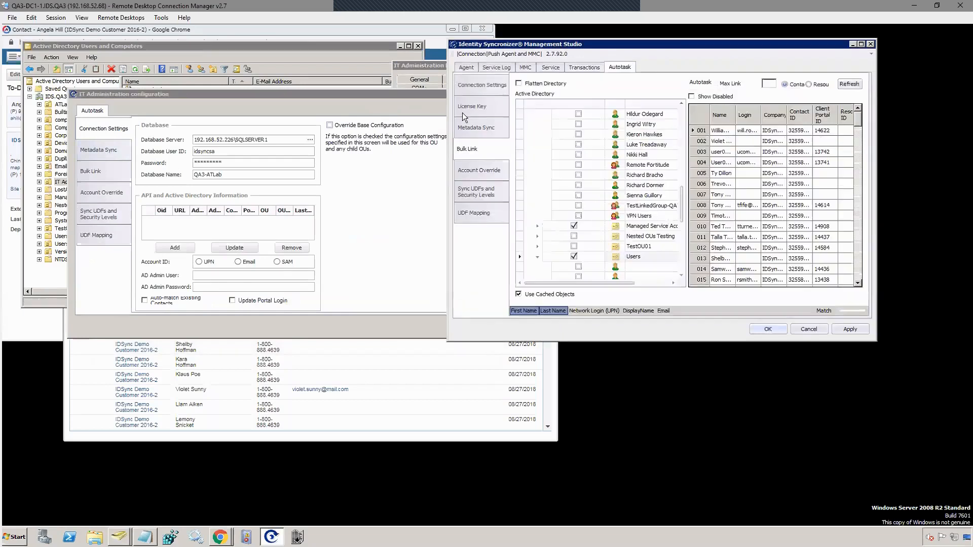
left_click(476, 85)
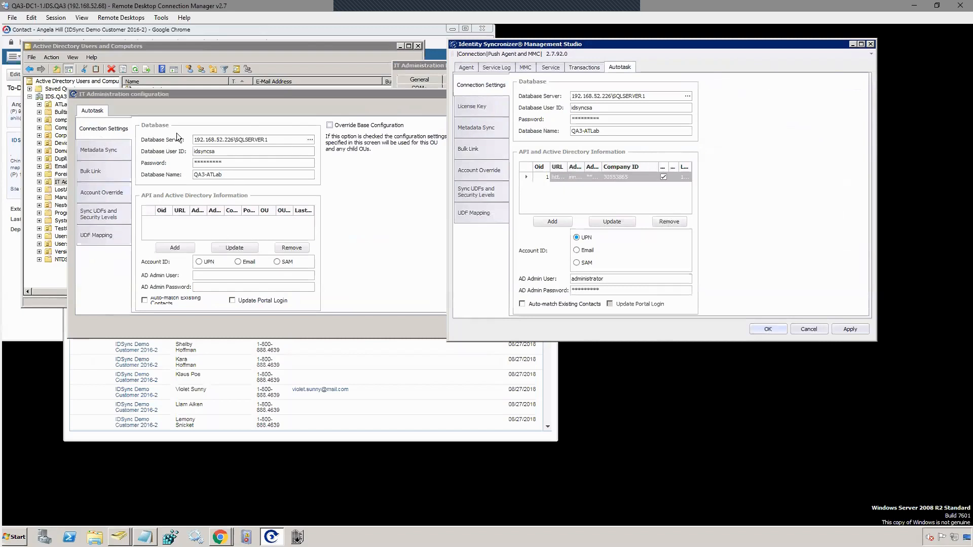
Examine the IT Administration configuration's metadata sync, UDF sync and UDF mapping settings, and close it along with the OU properties.
left_click(106, 152)
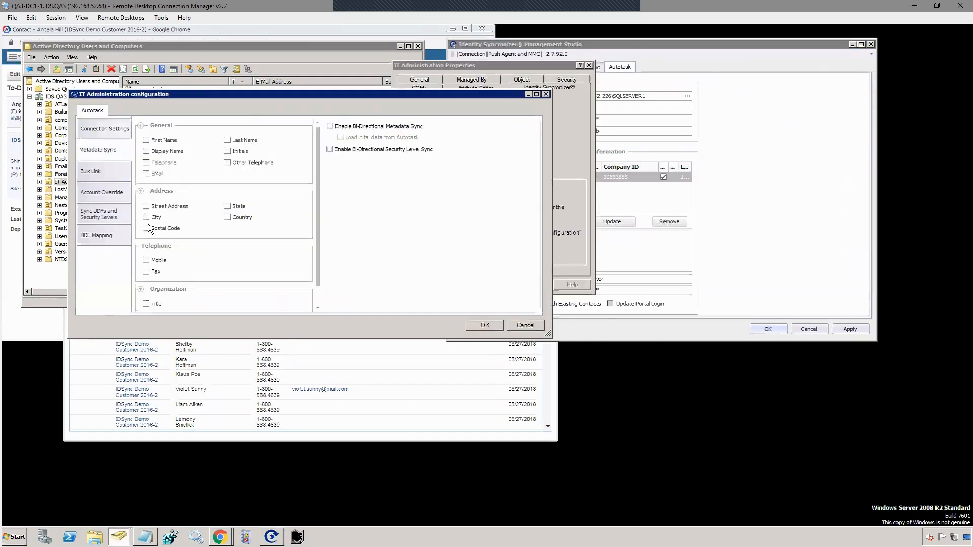
left_click(92, 215)
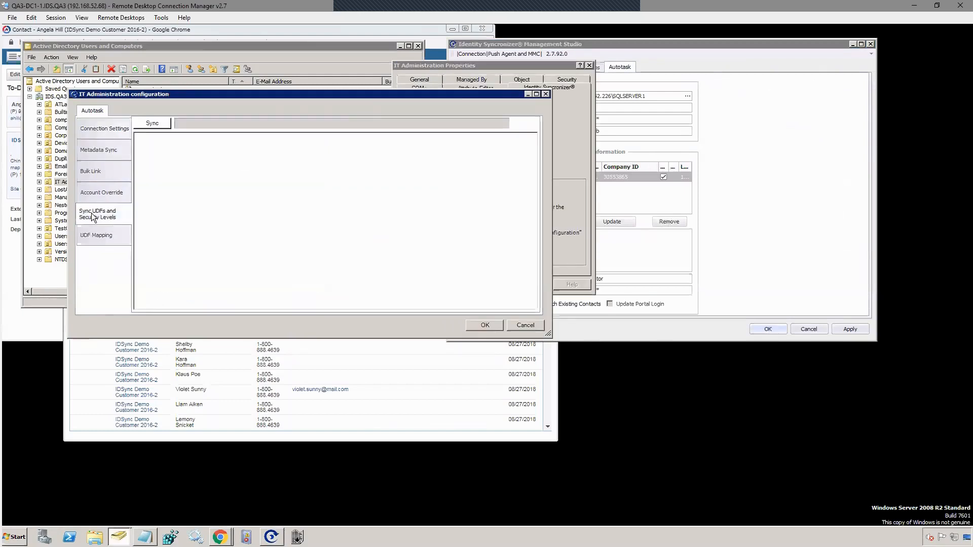
left_click(89, 235)
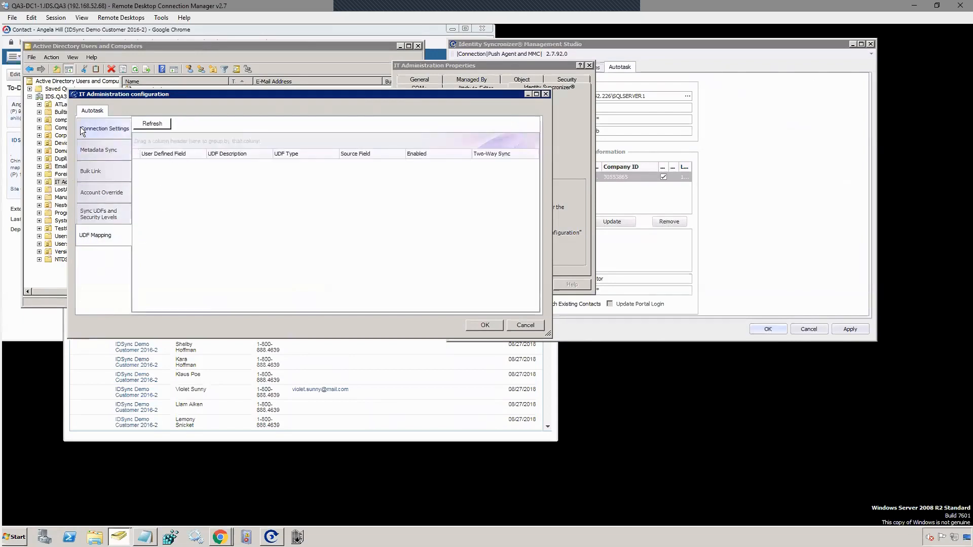
left_click(545, 95)
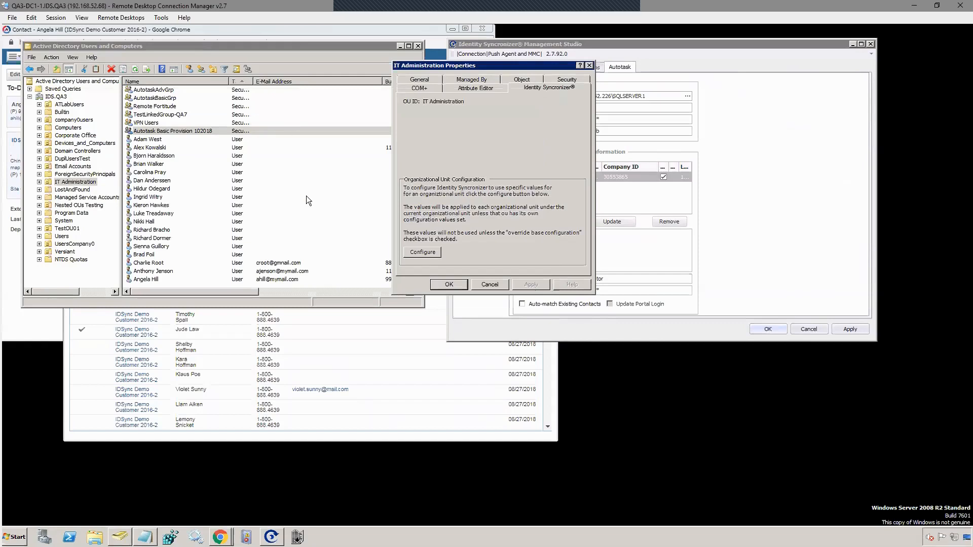
left_click(588, 66)
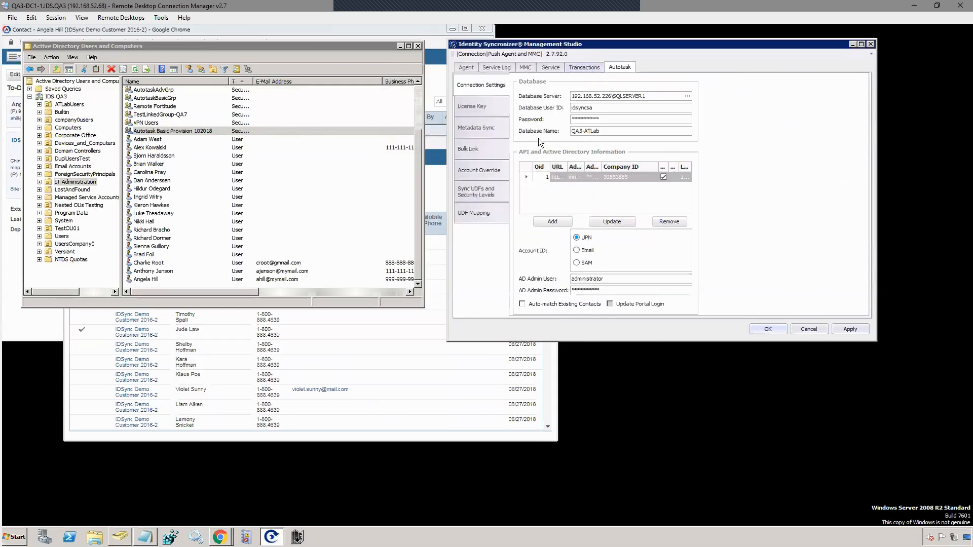
Add an account override row to the base Autotask settings and set its AD field to Department.
left_click(467, 174)
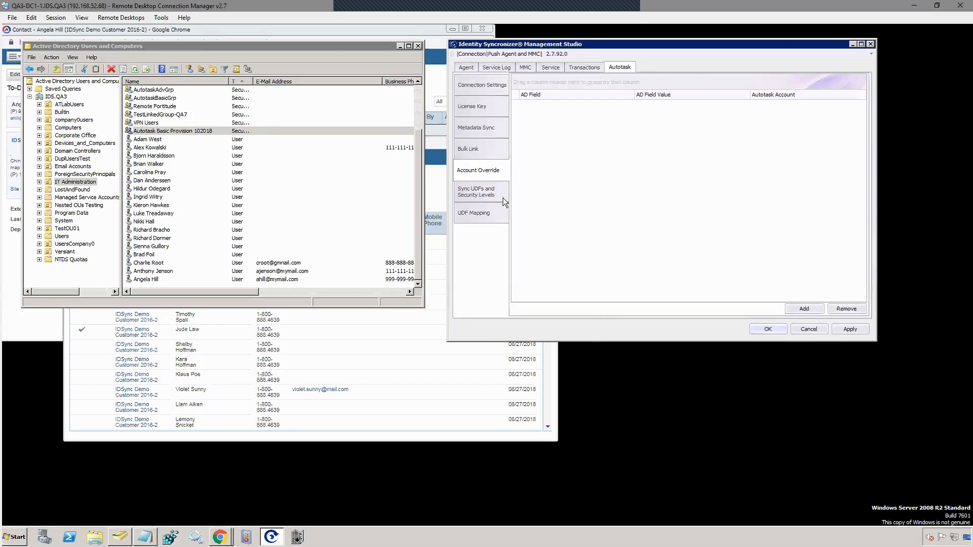
left_click(802, 309)
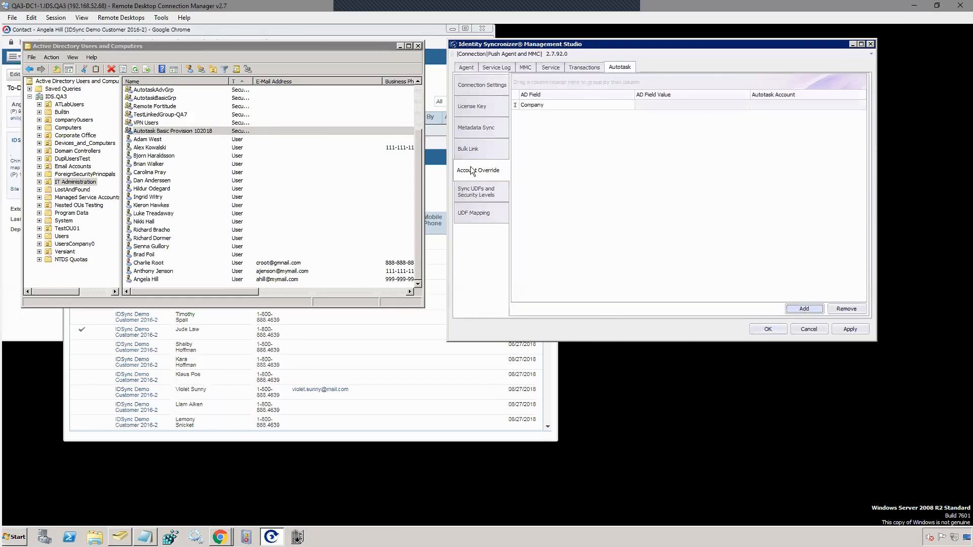
left_click(660, 104)
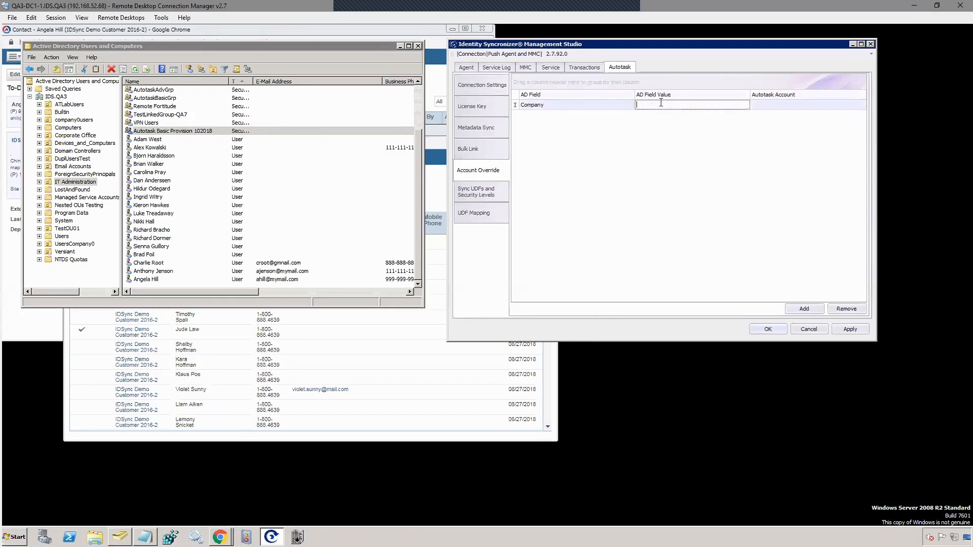
left_click(530, 104)
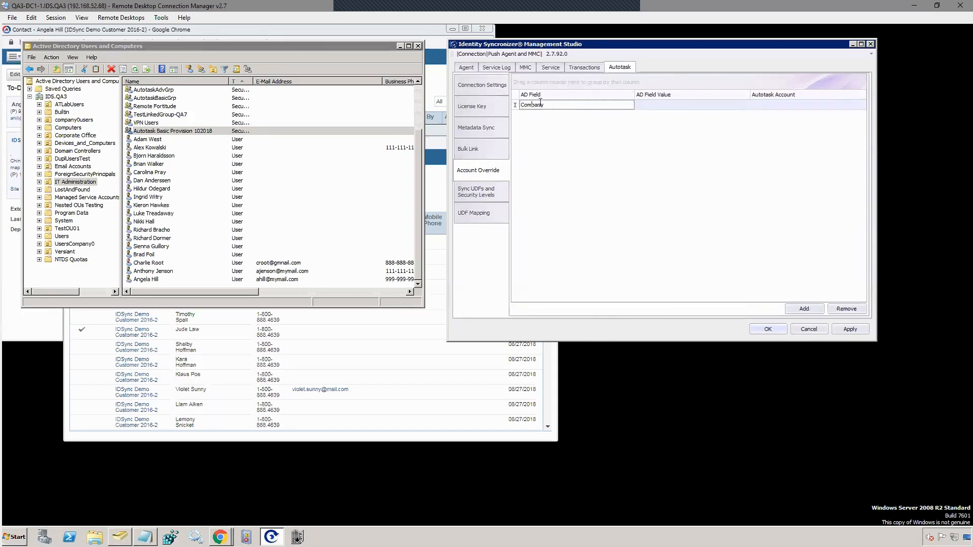
left_click_drag(543, 104, 491, 101)
type("Z")
key("BackSpace")
type("Department")
Set the Department override's AD field value to Accounting and enter its Autotask account number.
left_click(658, 104)
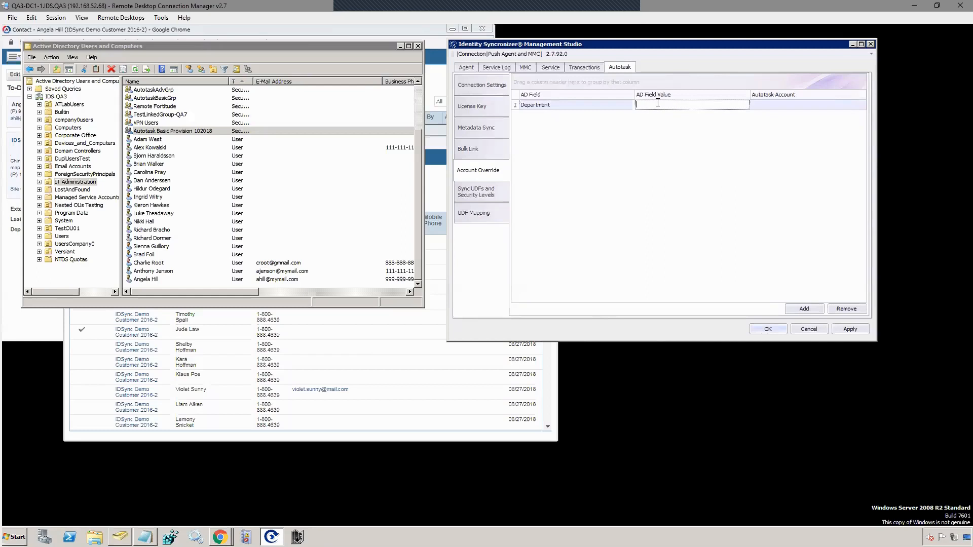
type("Accounting")
left_click(779, 104)
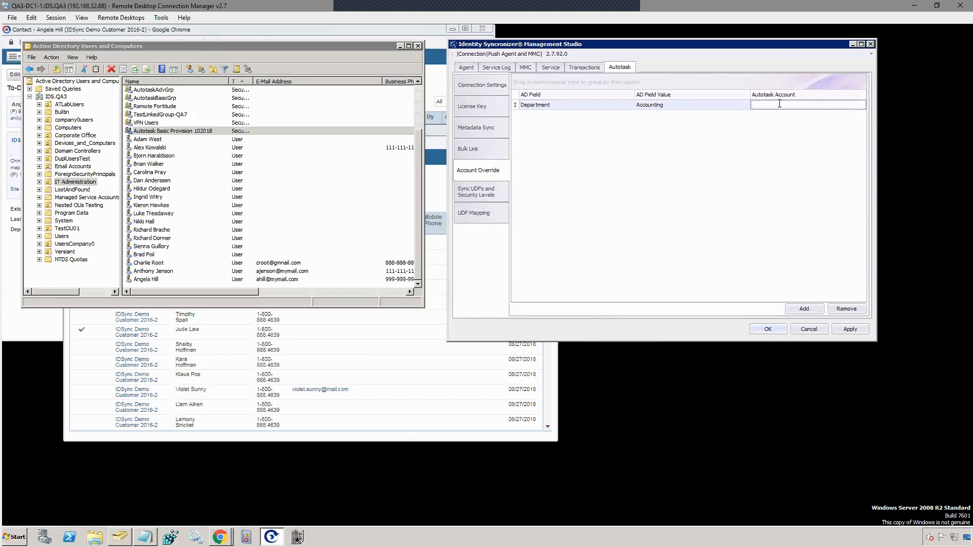
type("1111111")
key("Tab")
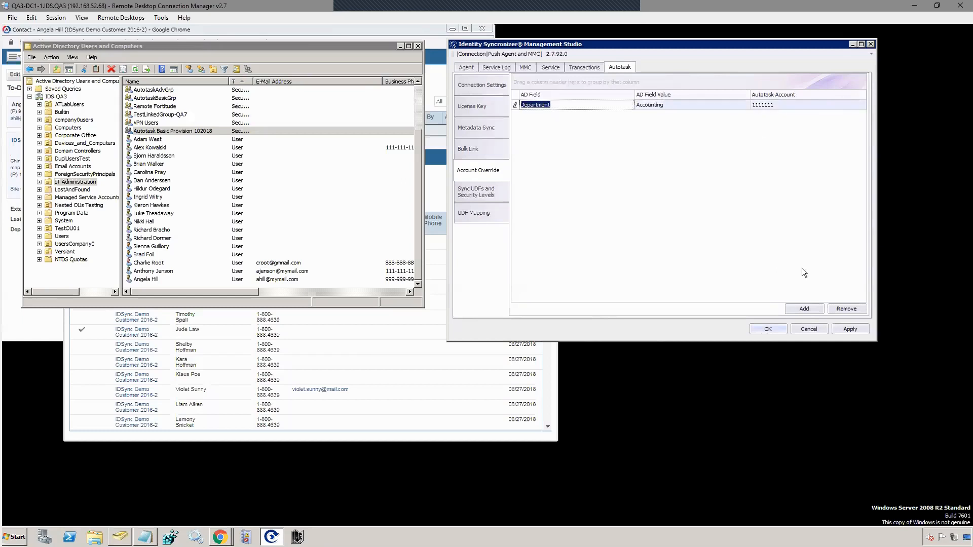
Add a second account override with AD field Department, value IT and its own Autotask account number.
left_click(803, 309)
left_click(552, 116)
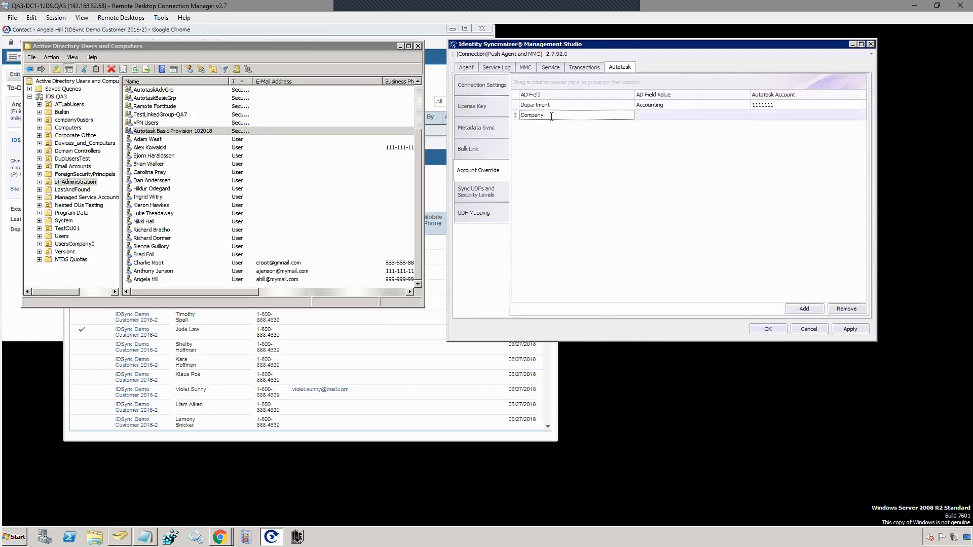
type("Department")
key("Tab")
type("IT")
key("Tab")
type("2222")
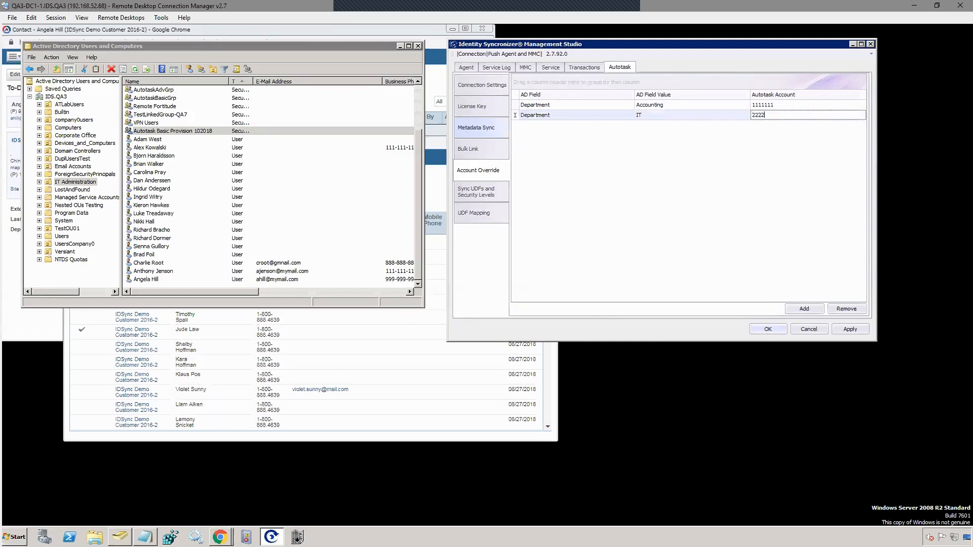
type("222")
key("Tab")
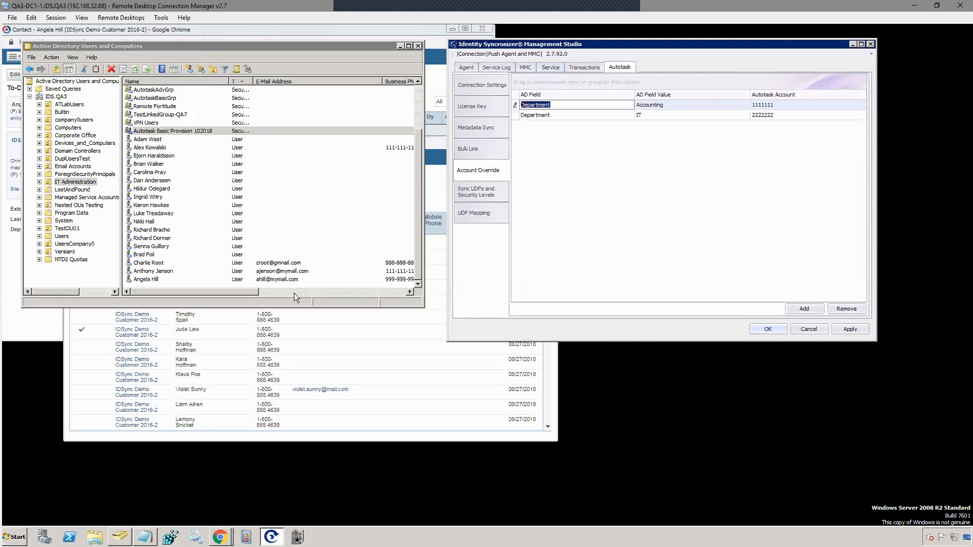
Open Syncronizer.Service.20181019.Log from the Identity Syncronizer folder in C:\Program Files.
left_click(95, 538)
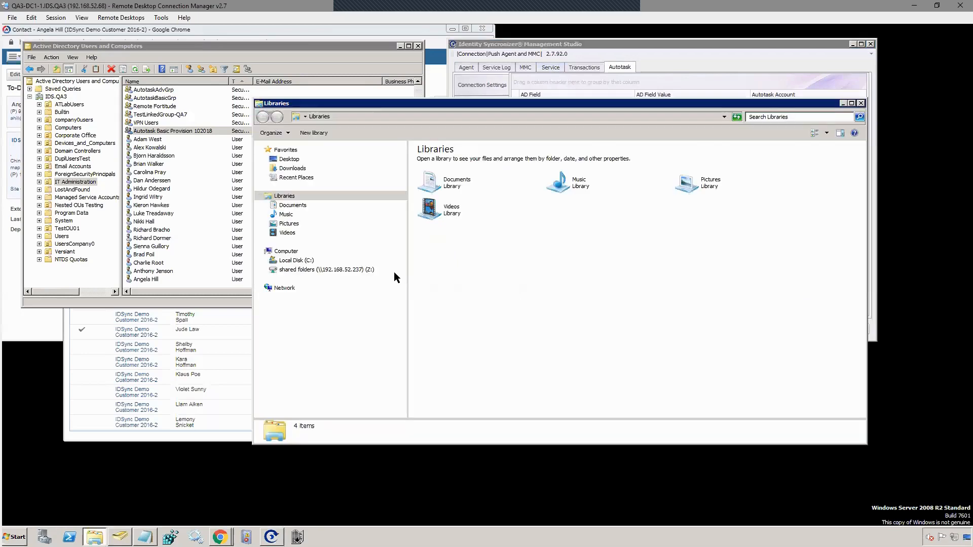
left_click(296, 261)
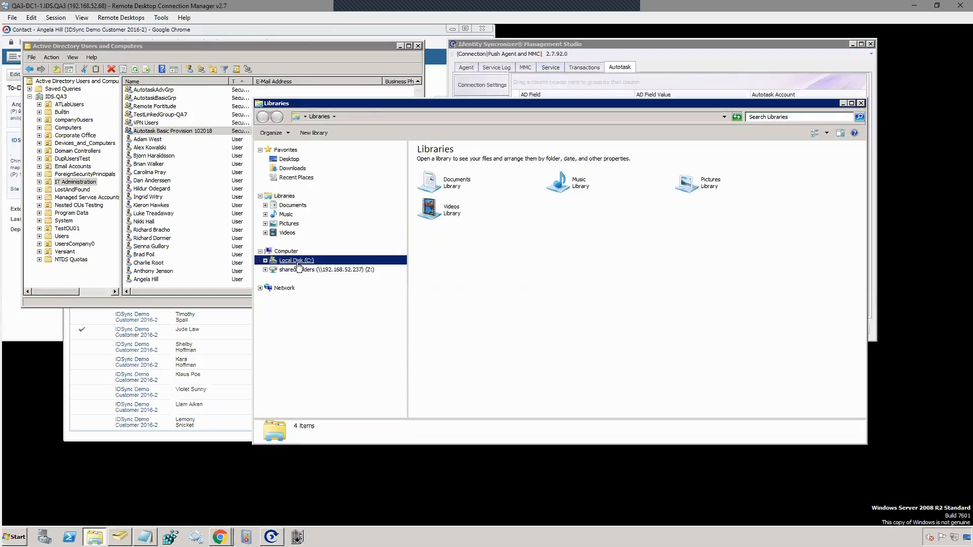
double_click(449, 172)
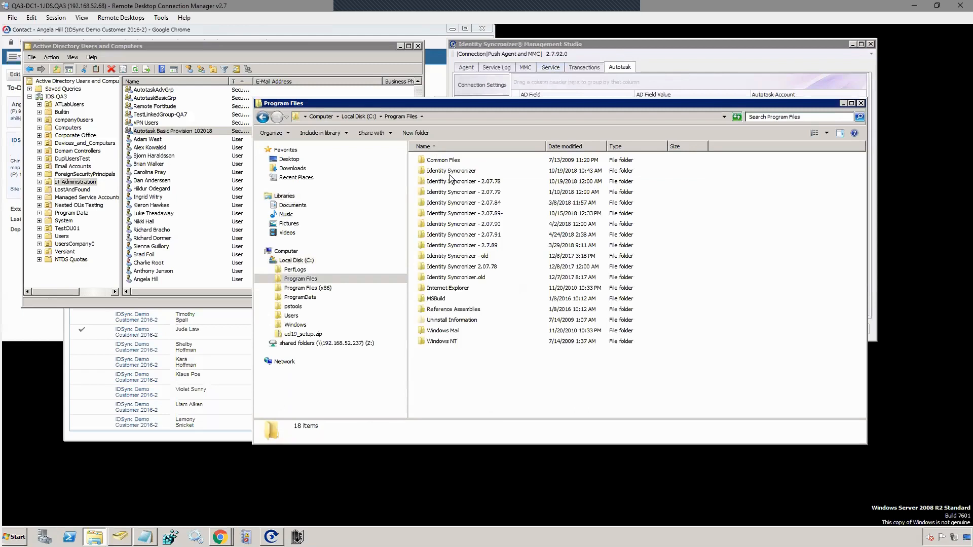
double_click(449, 172)
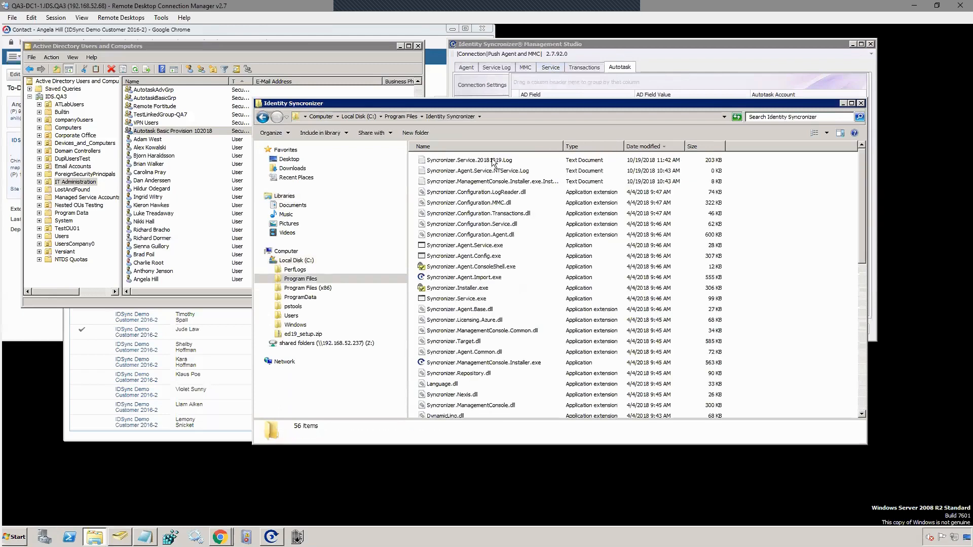
double_click(490, 161)
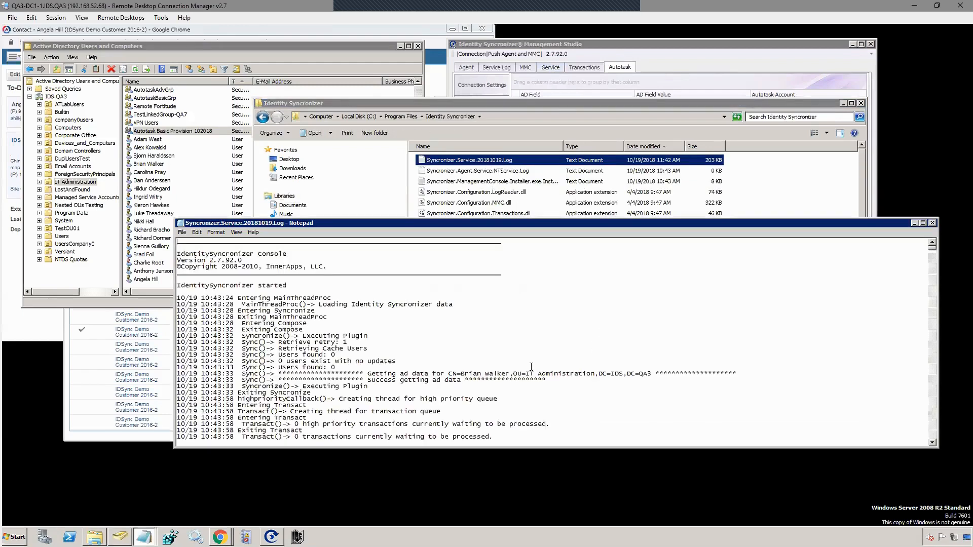
Examine the transaction processing entries in the service log and close the log.
scroll(531, 366, "down", 20)
scroll(531, 366, "down", 20)
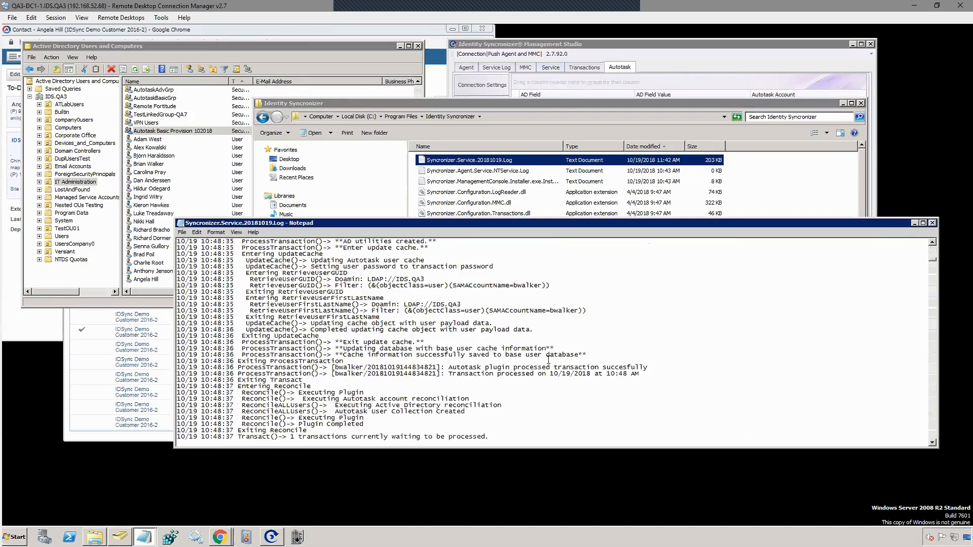
scroll(549, 360, "down", 8)
left_click(934, 223)
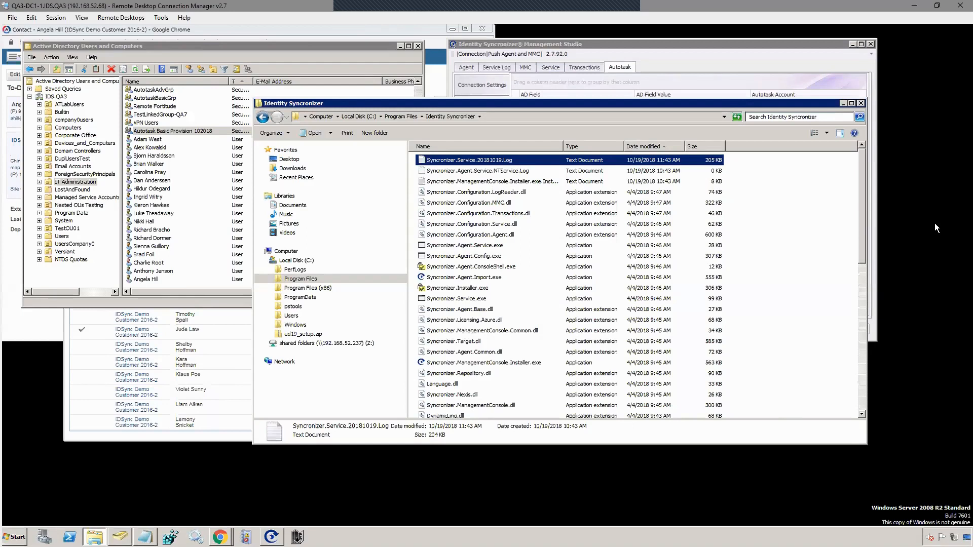
Minimize the Identity Syncronizer folder window and bring up the transaction list in the Management Studio.
left_click(842, 104)
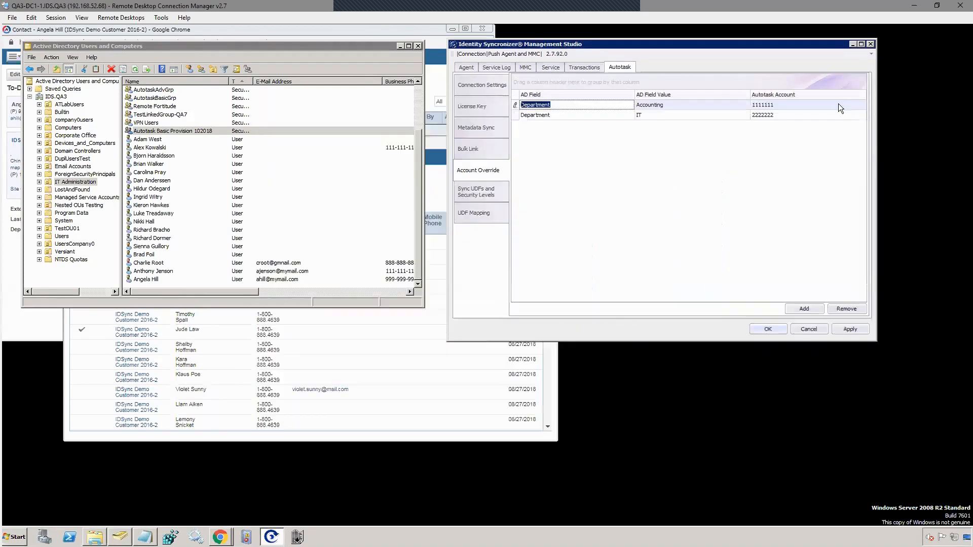
left_click(588, 69)
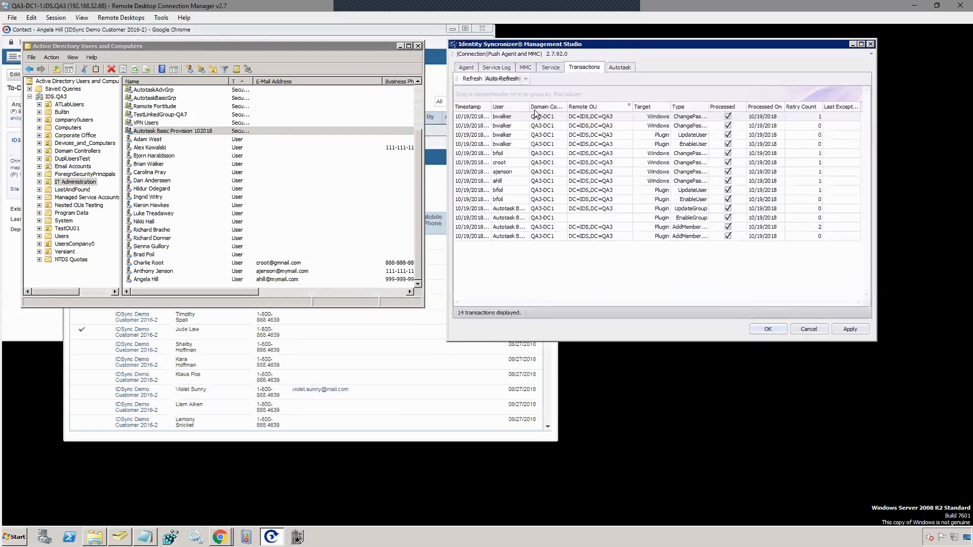